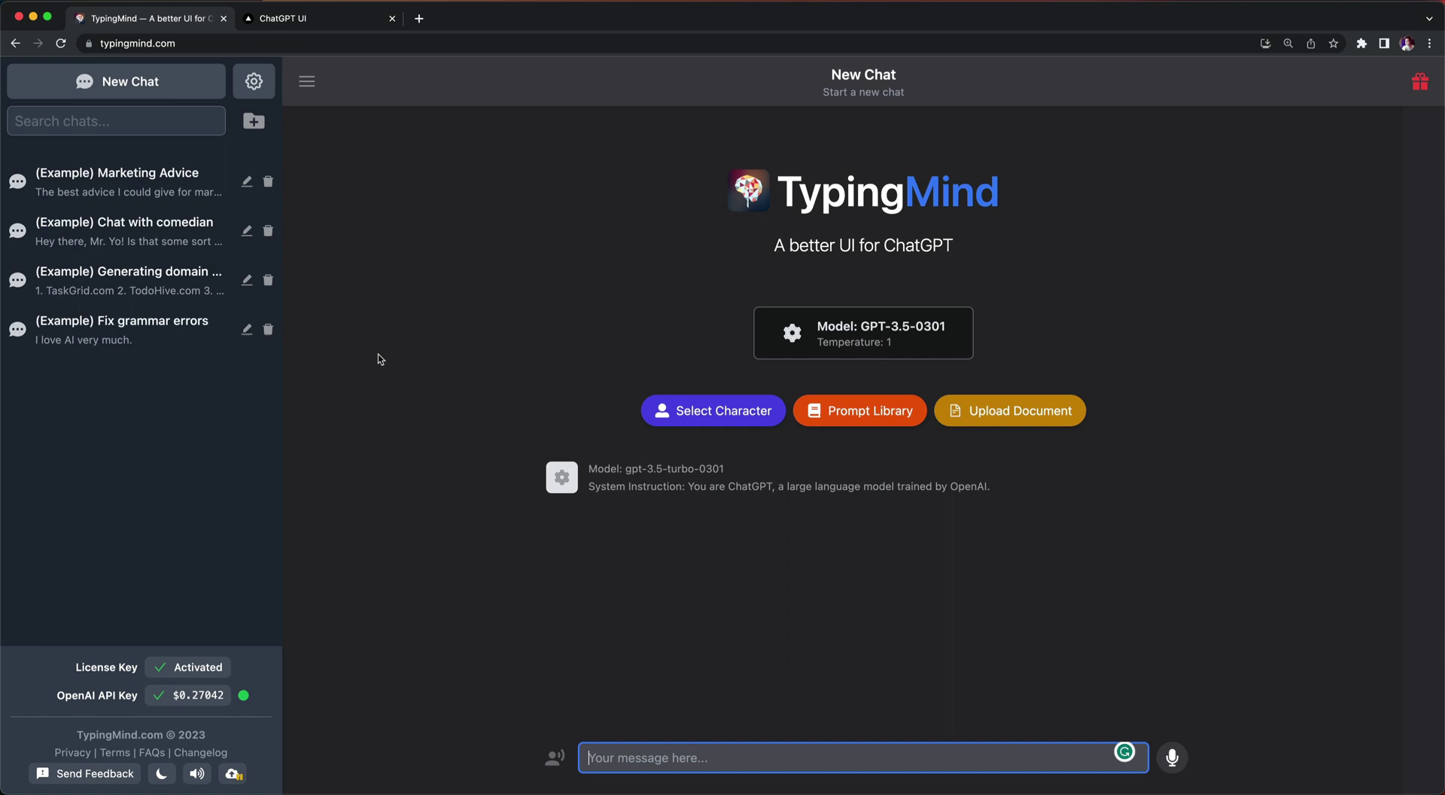
click(325, 18)
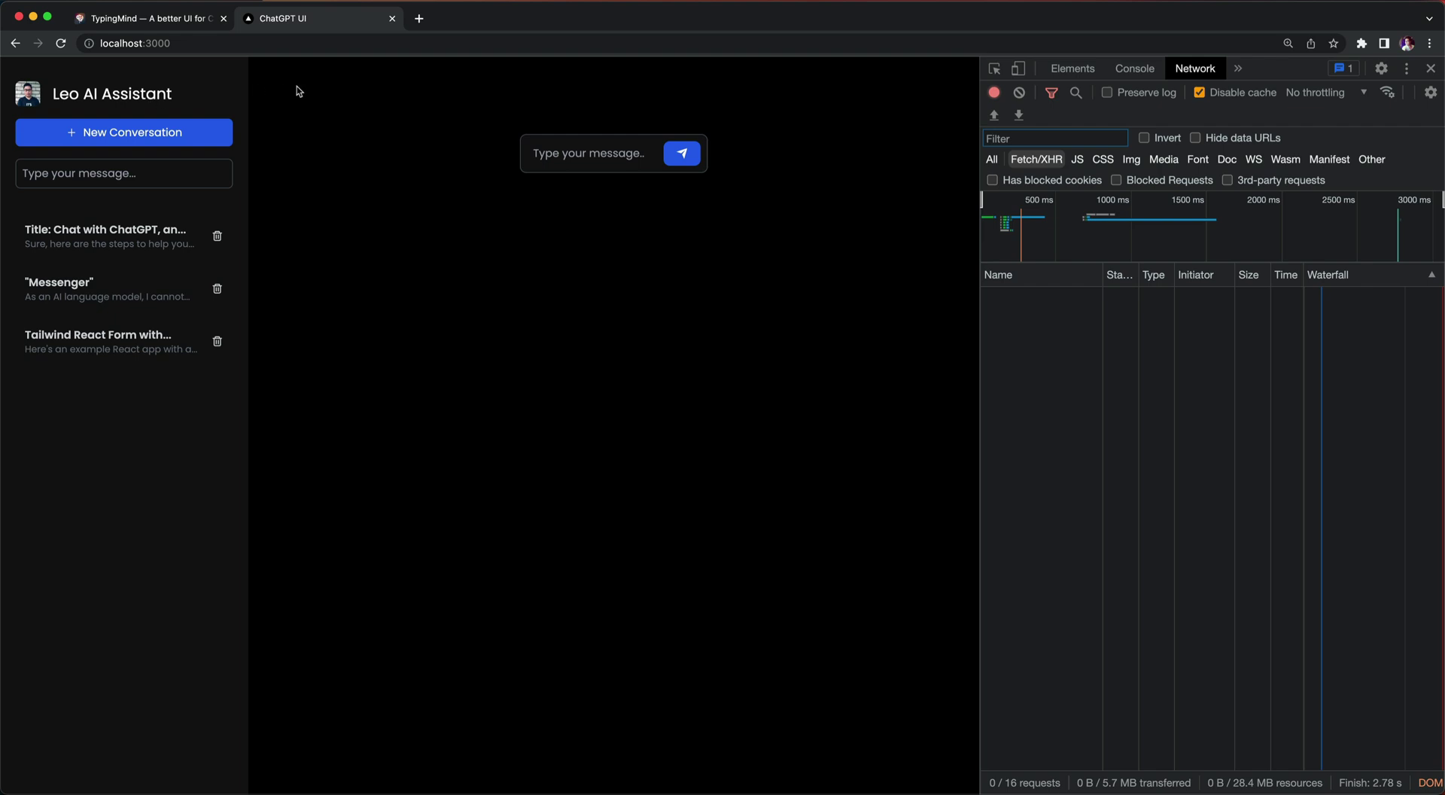
double_click(66, 94)
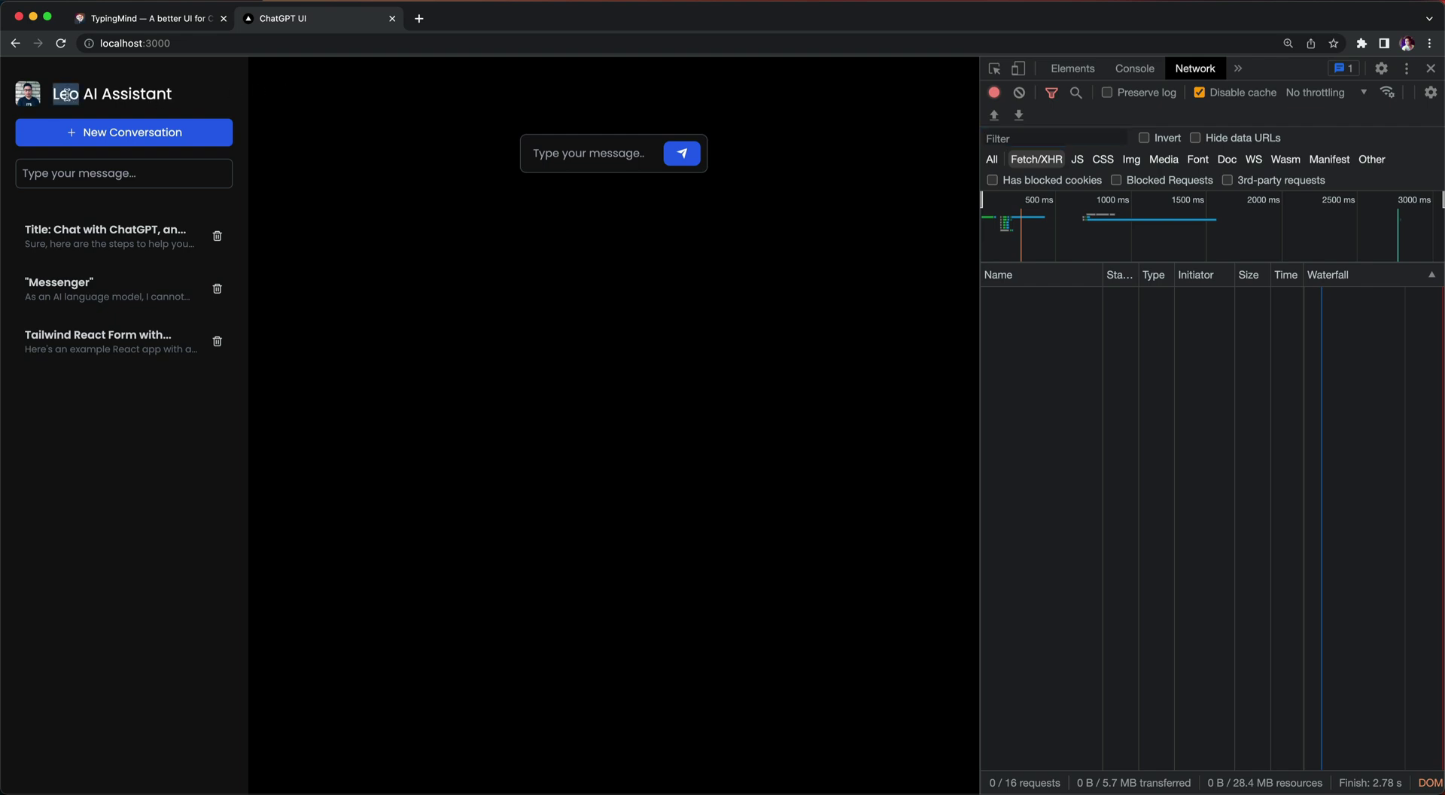
drag(66, 94, 144, 92)
click(498, 304)
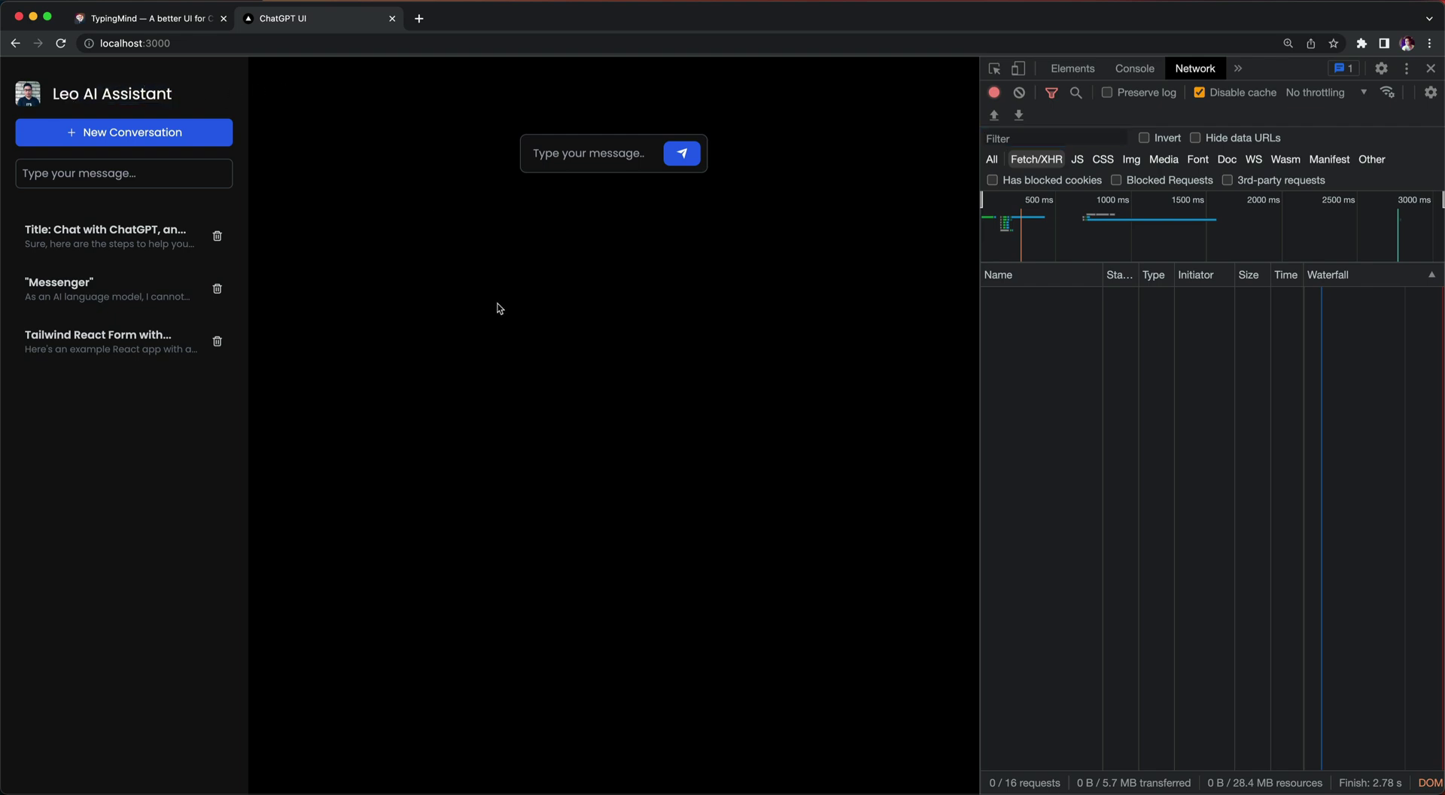
click(157, 243)
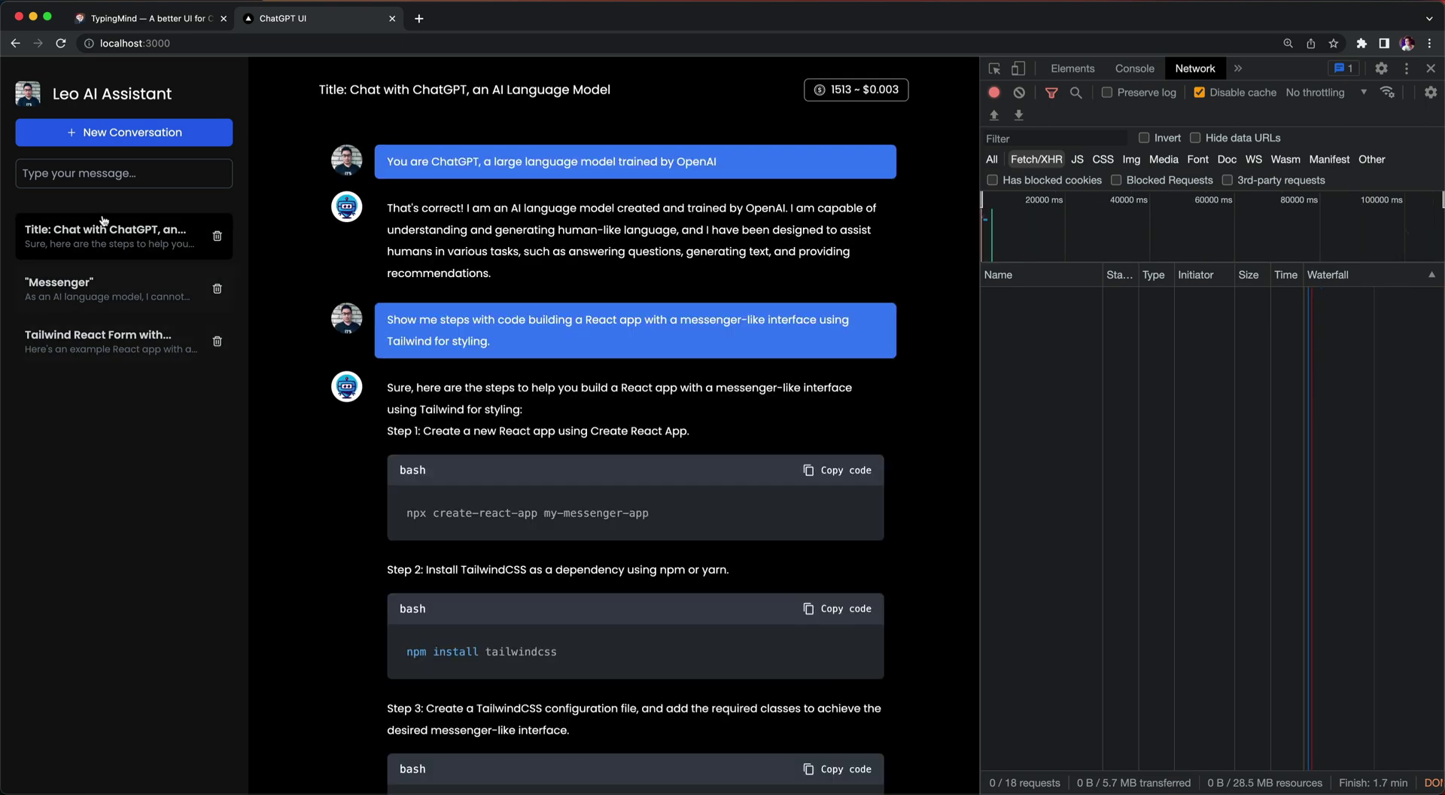
click(97, 297)
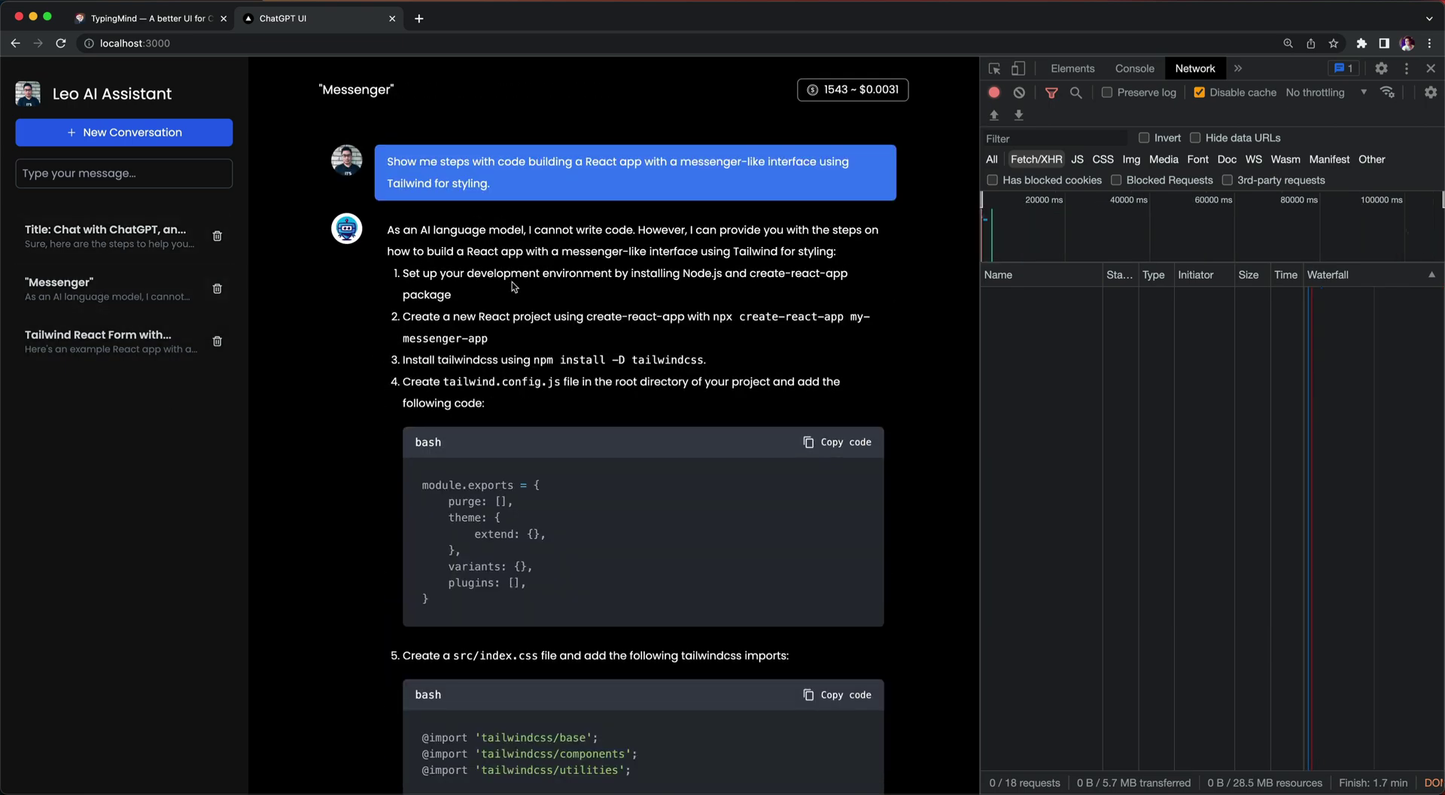
scroll(498, 495, down, 15)
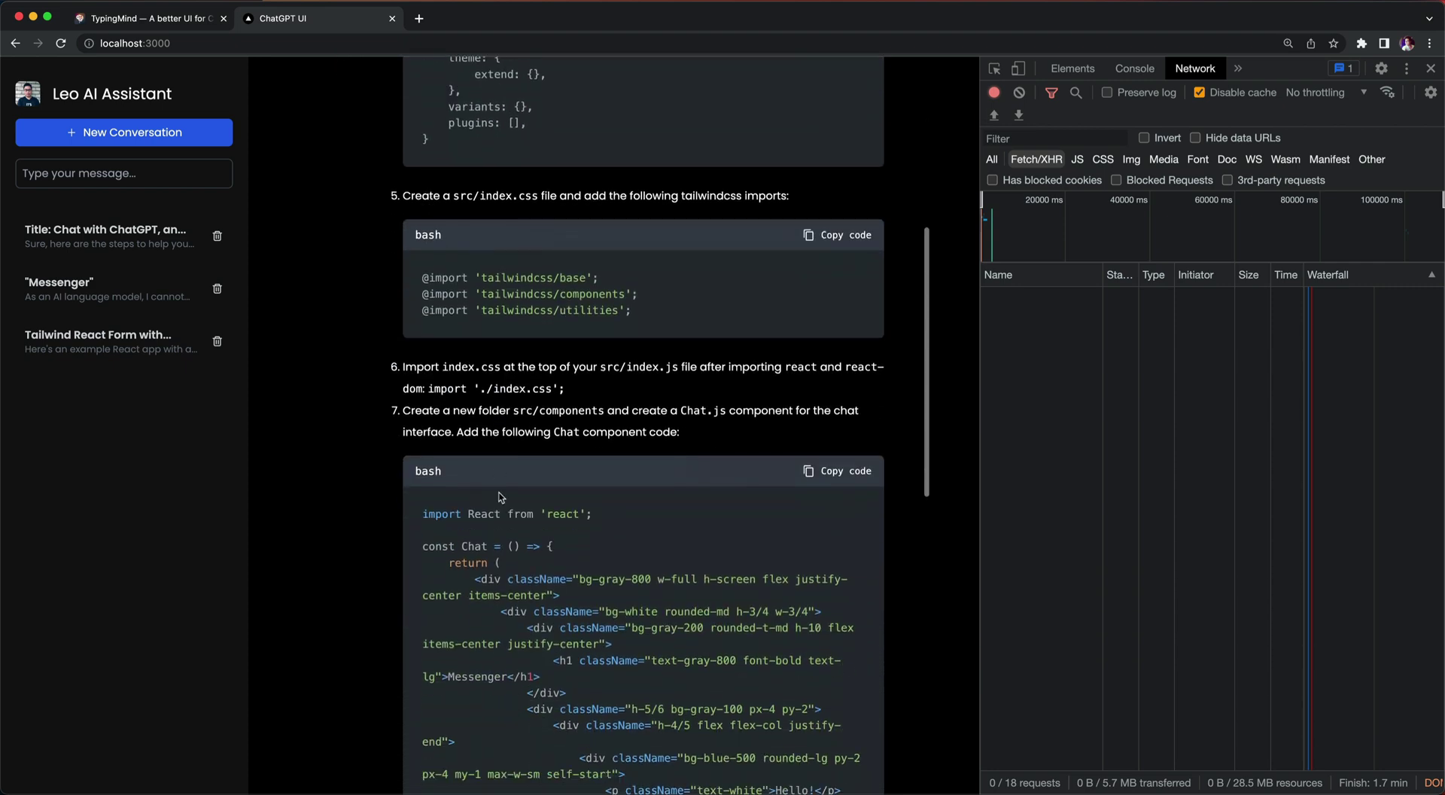
scroll(498, 492, up, 20)
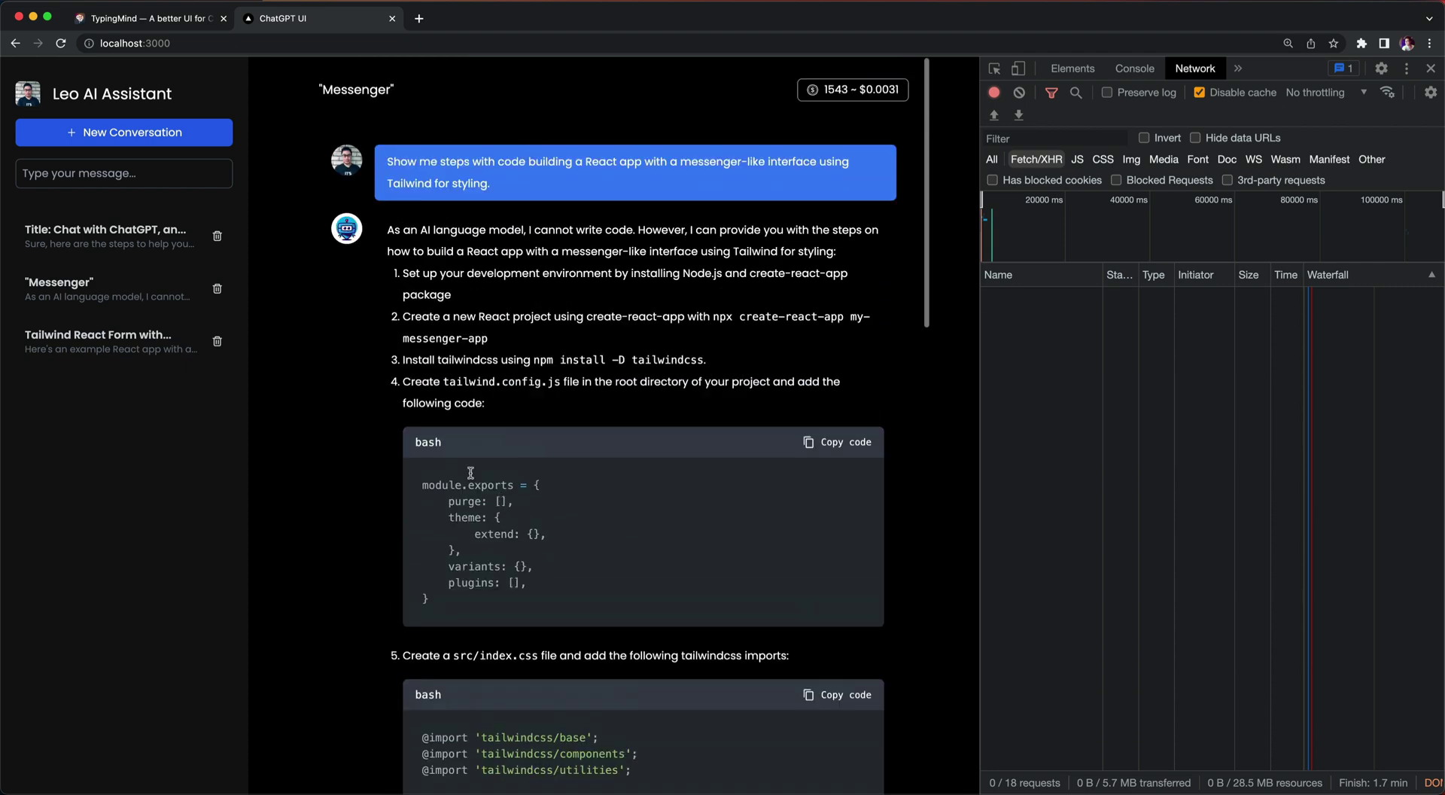
scroll(437, 472, down, 5)
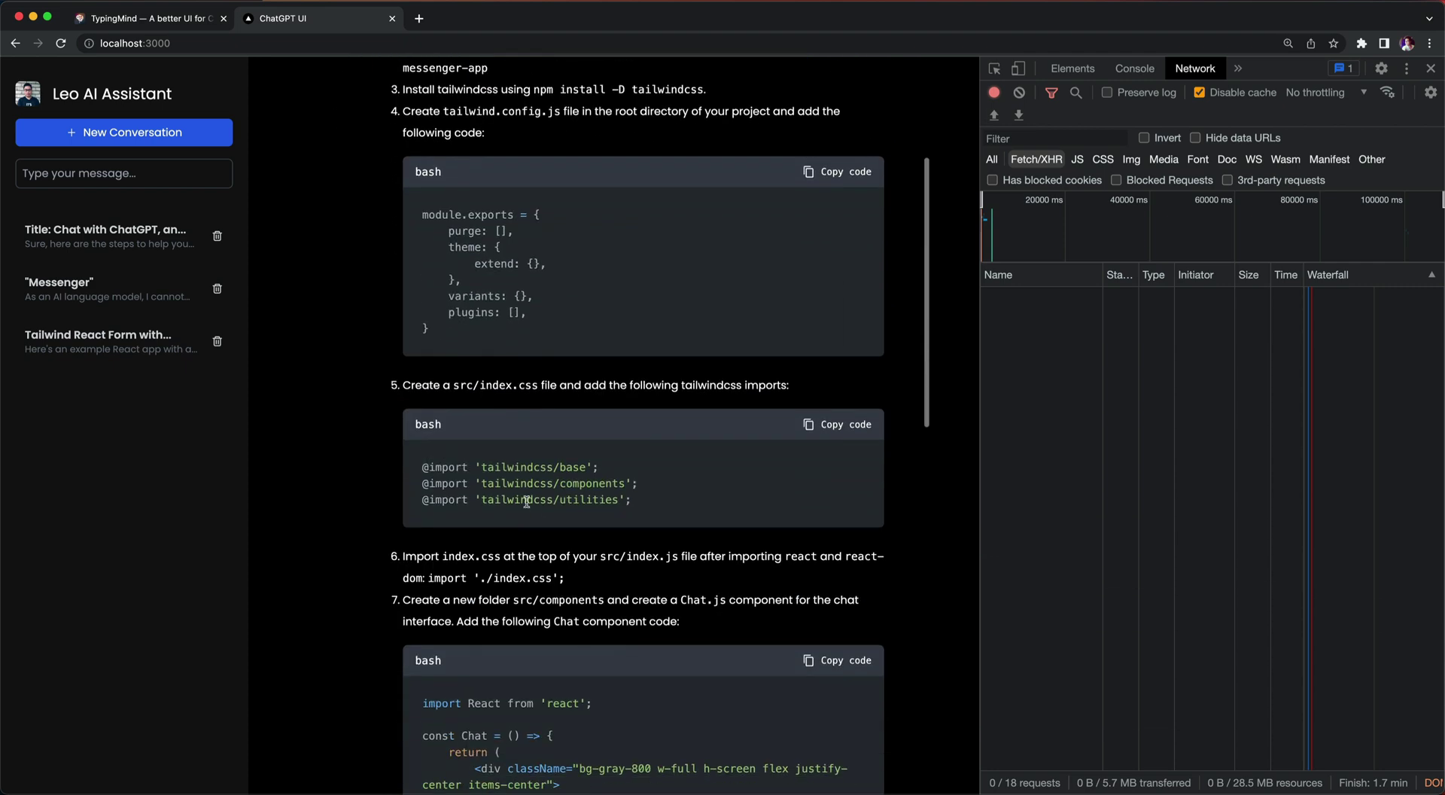
scroll(696, 673, down, 3)
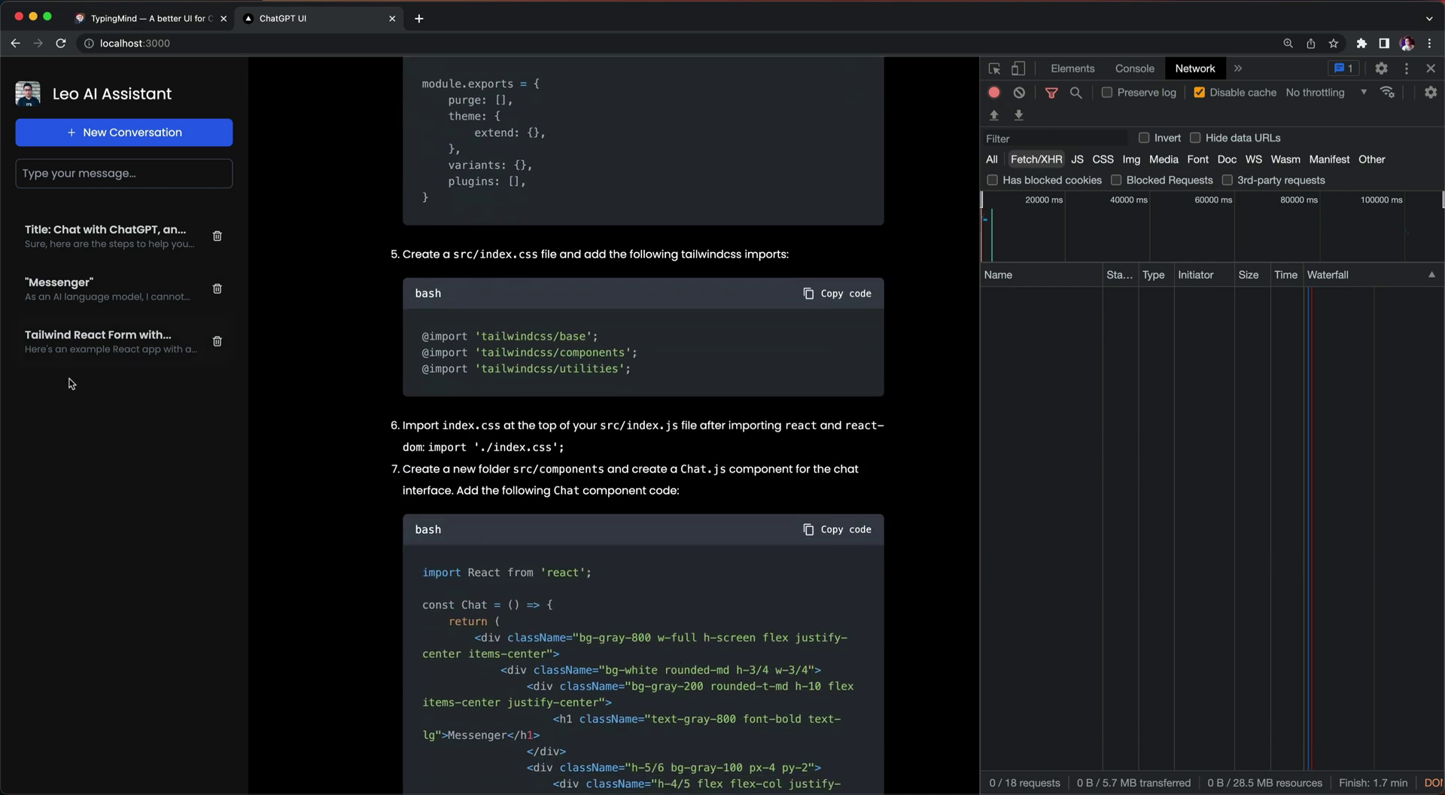
click(71, 357)
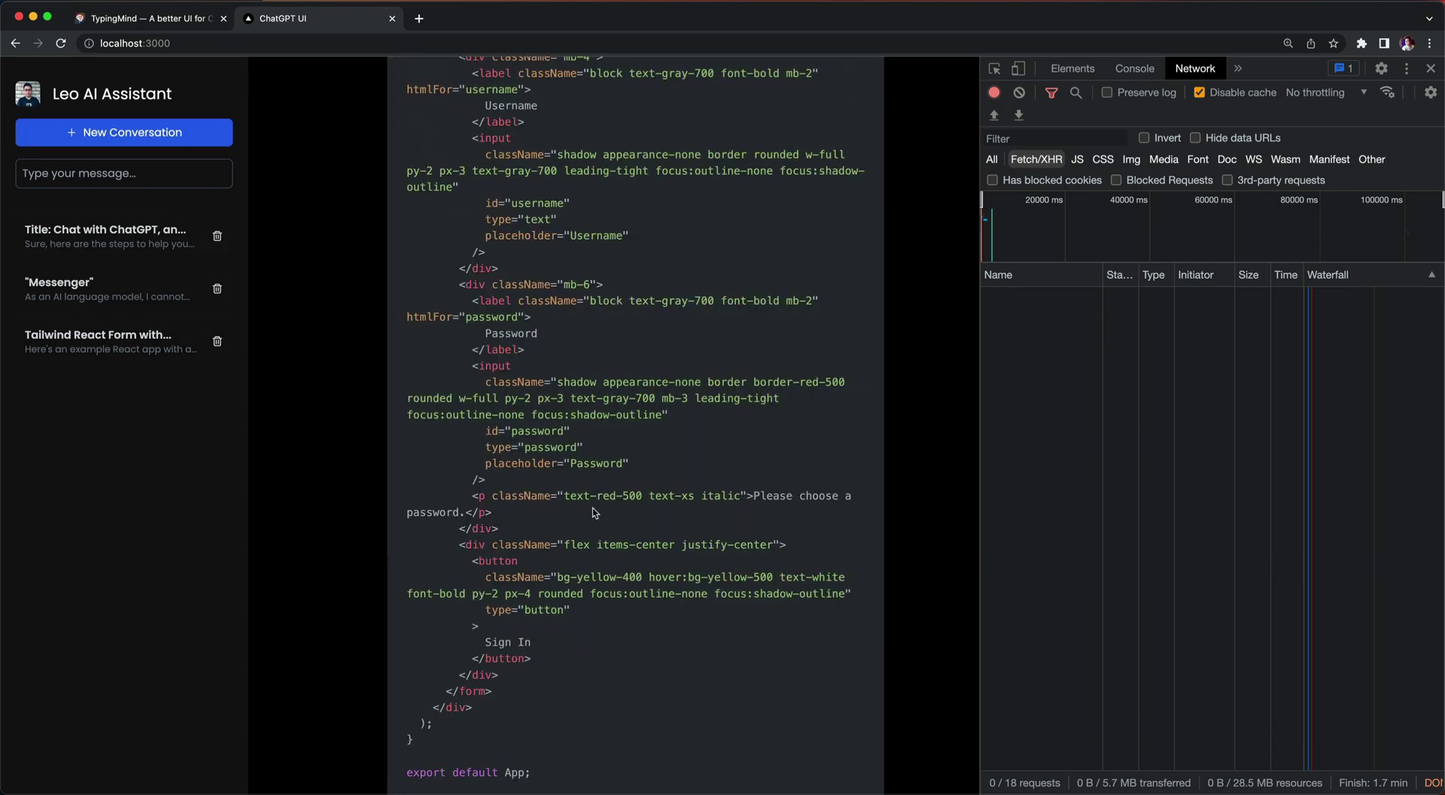
scroll(544, 481, up, 15)
click(97, 140)
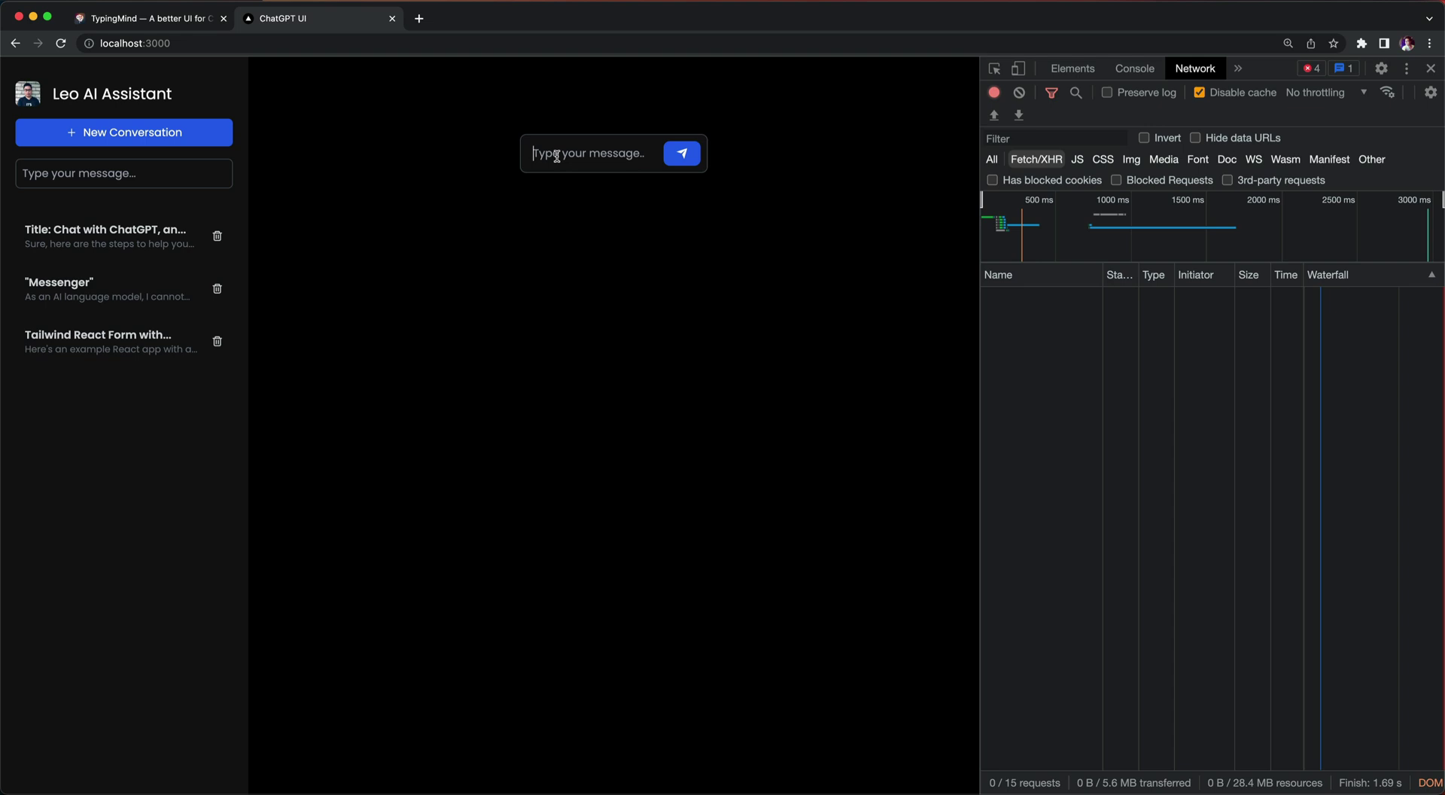
Ask the assistant to 'List 10 movies in 2020' in a new conversation.
text(I)
key(BackSpace)
text(List 10 movies in 2020)
key(Return)
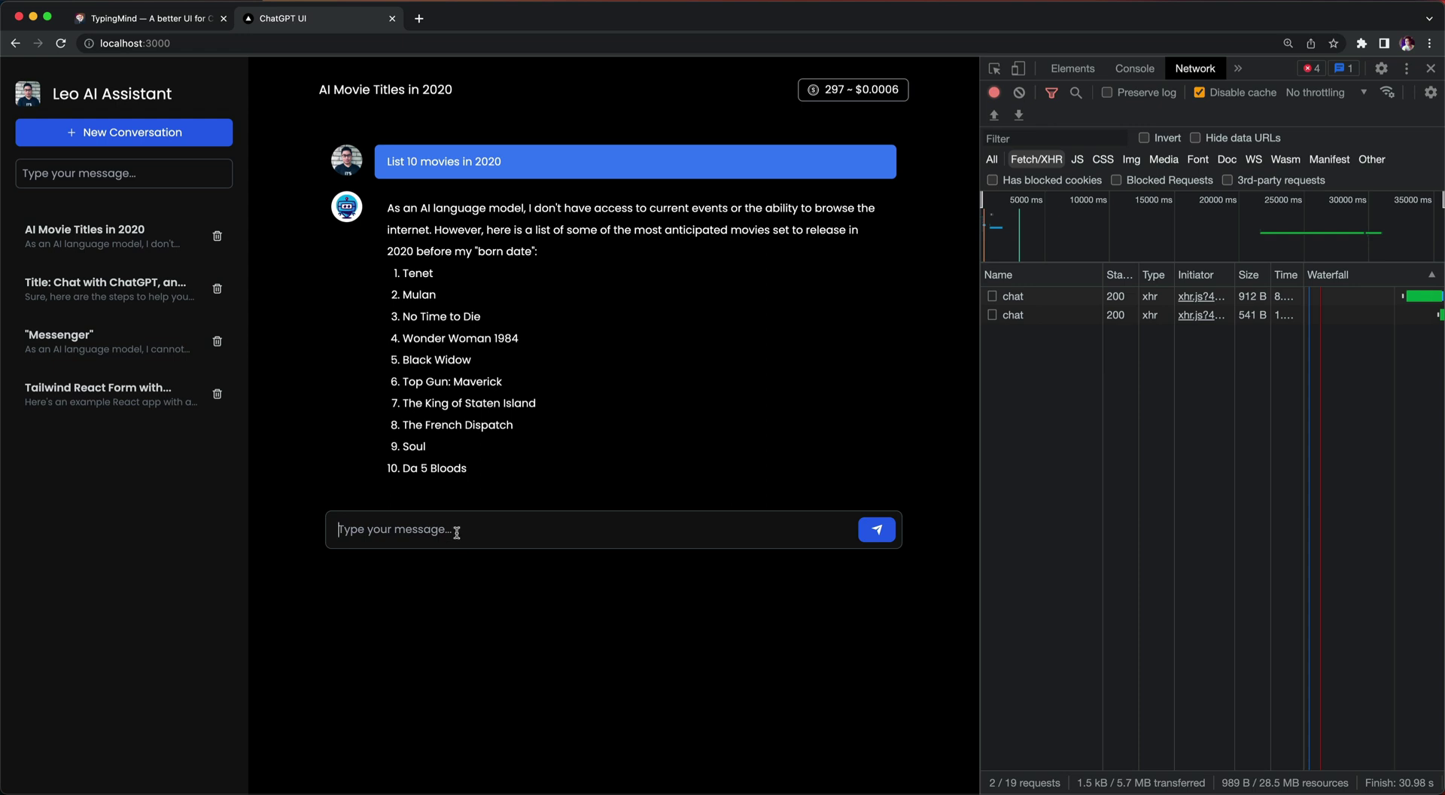
Request the ten movies as a ranked table with directors, then start a new empty conversation.
text(Please present above data in tabular fformat. Along with )
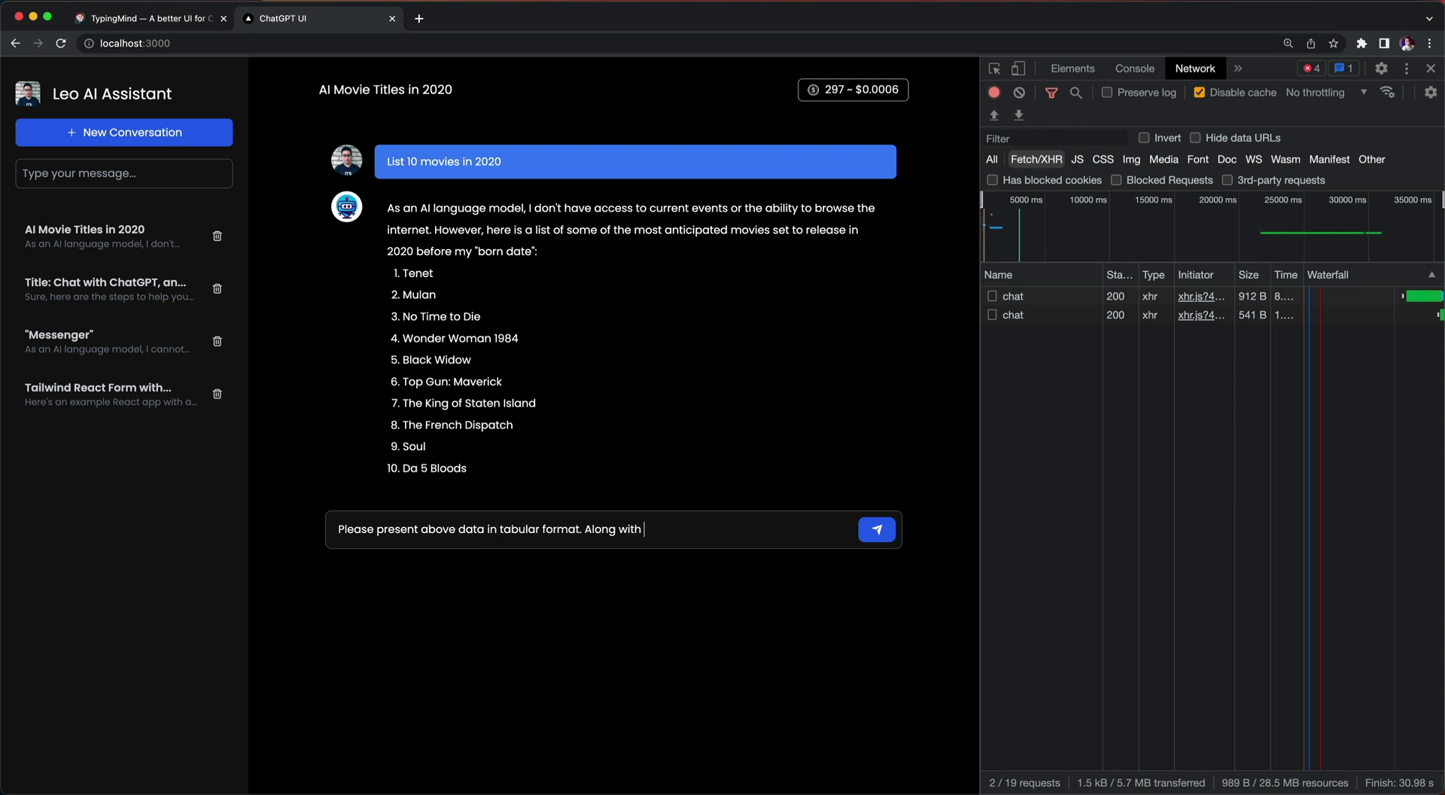
text(movies' director's name. Please rank in order number)
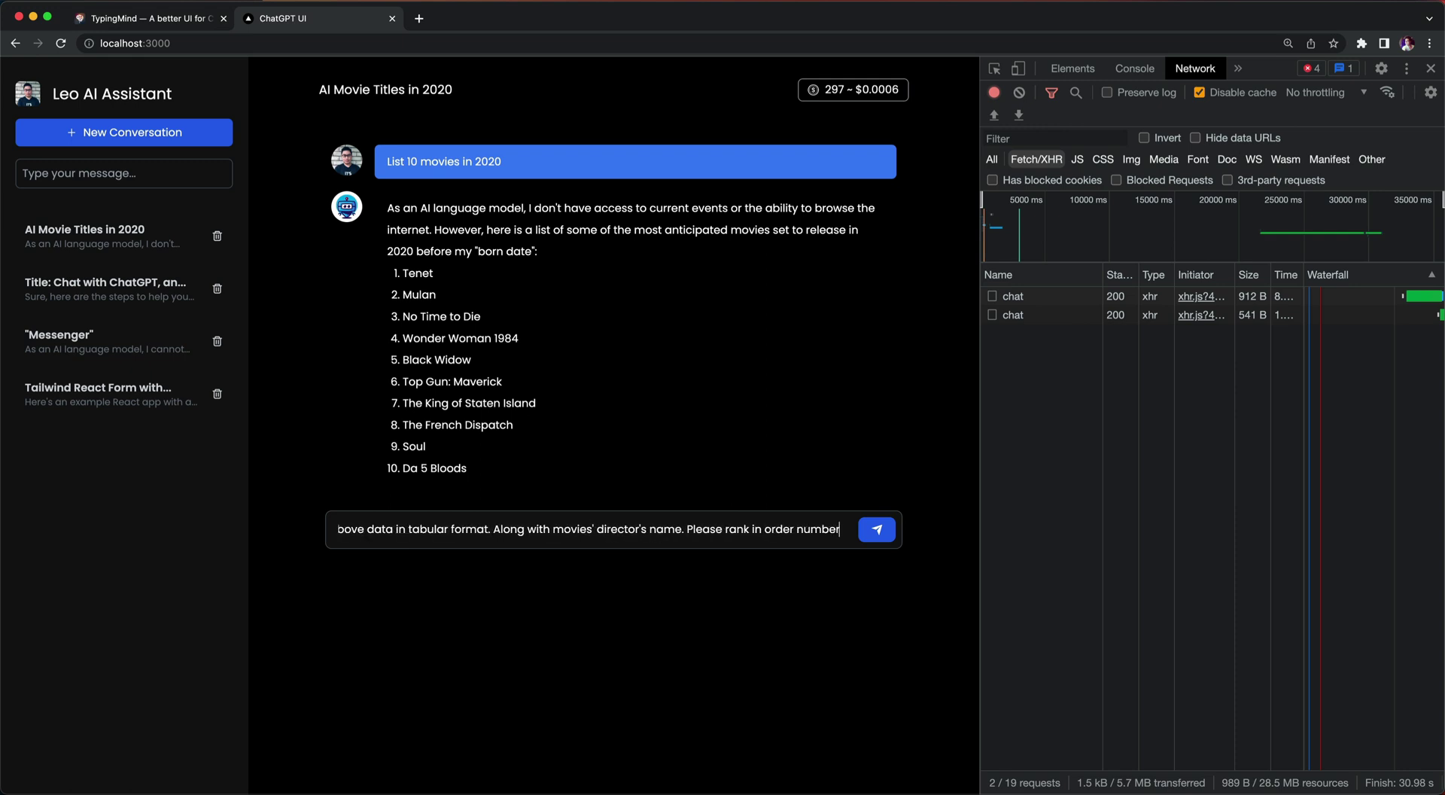
key(Return)
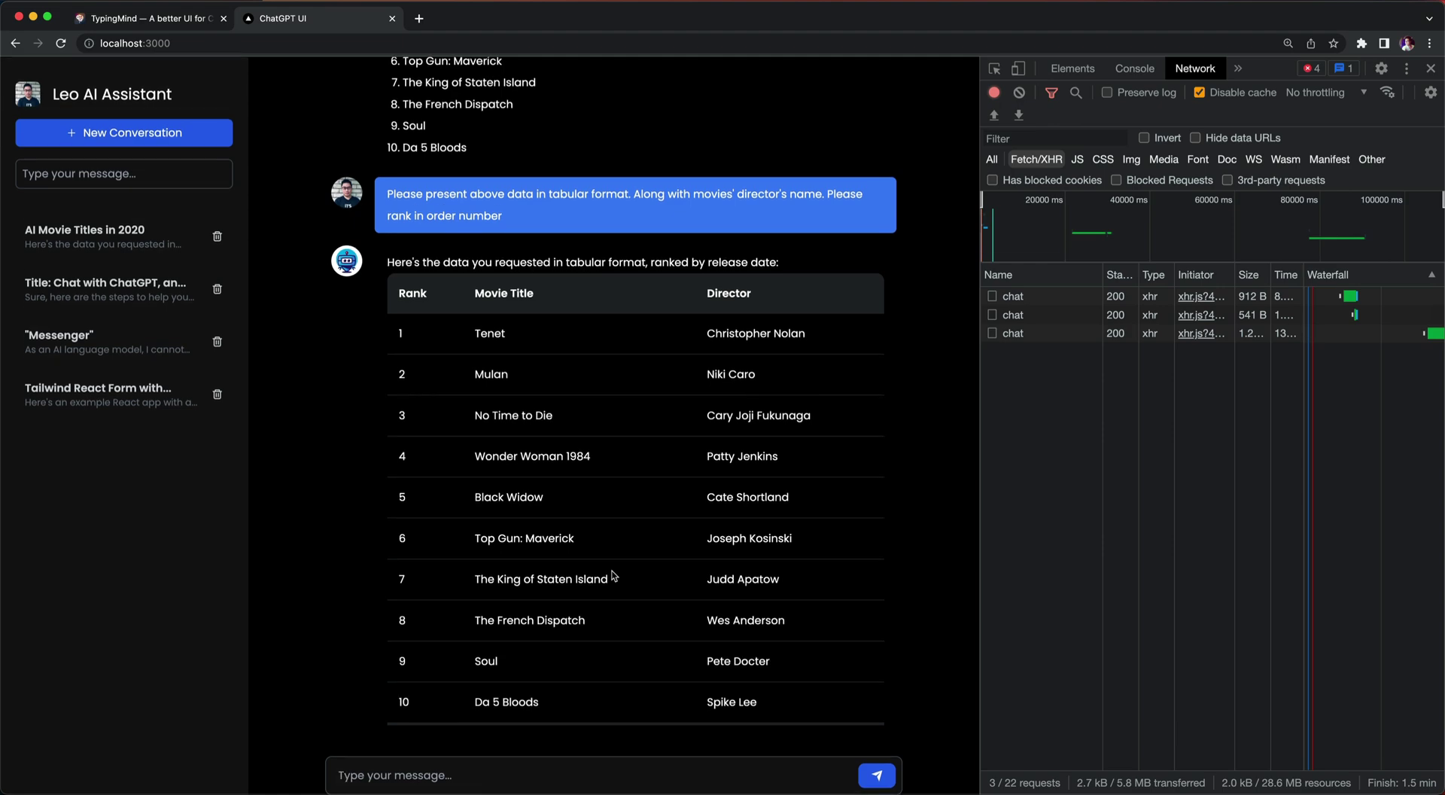
scroll(615, 324, up, 5)
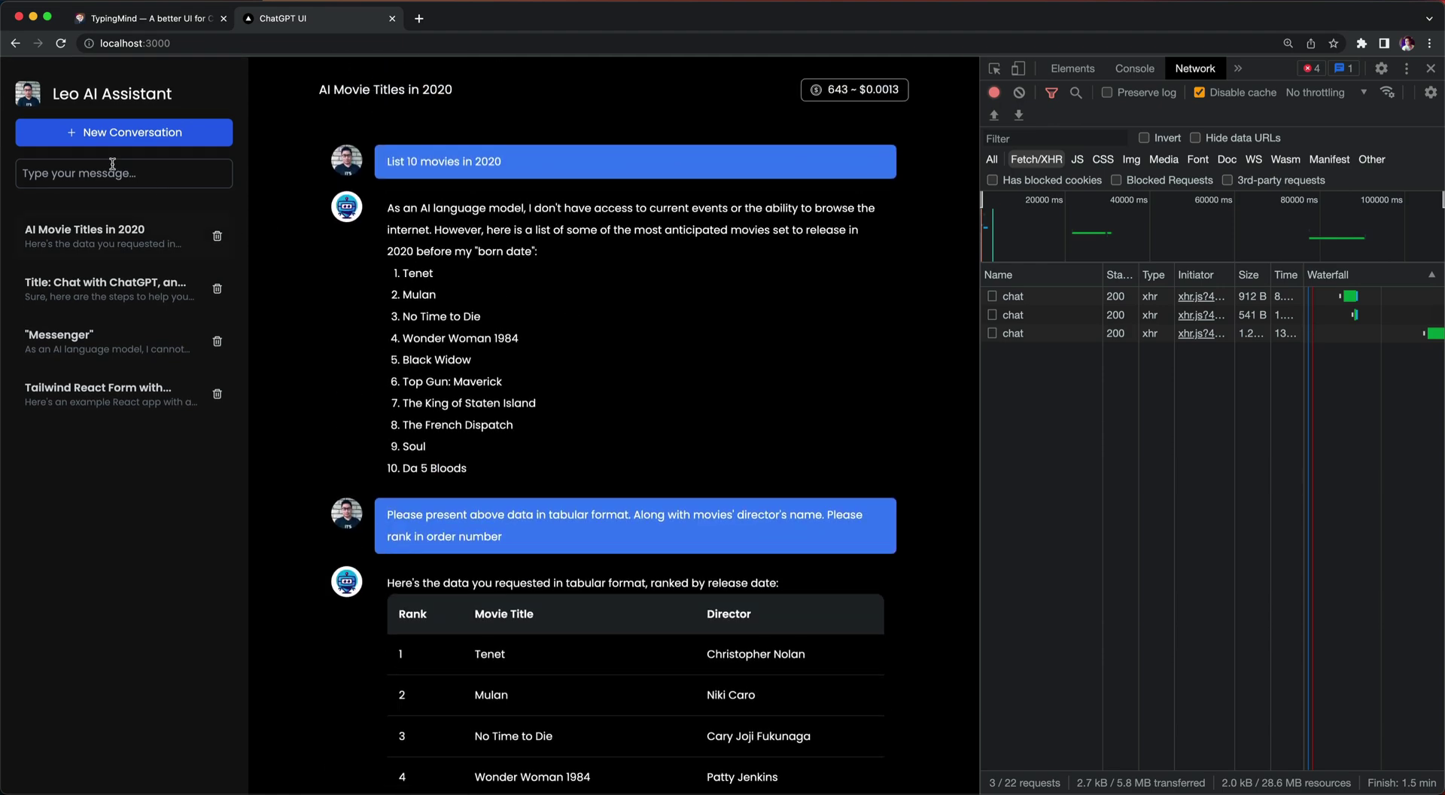
click(109, 137)
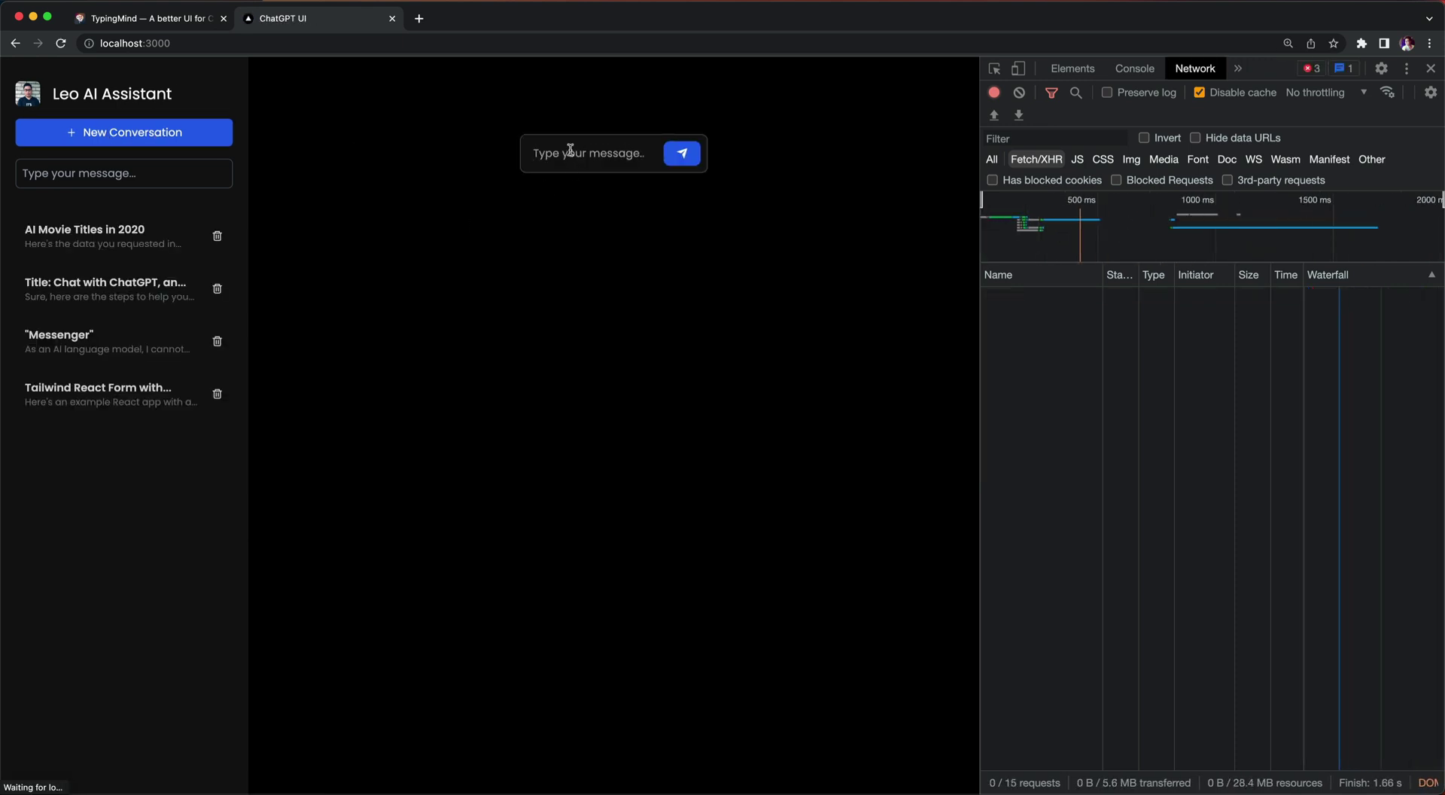
Ask the assistant to 'Please create a React app for Todo app'.
click(569, 151)
text(Please )
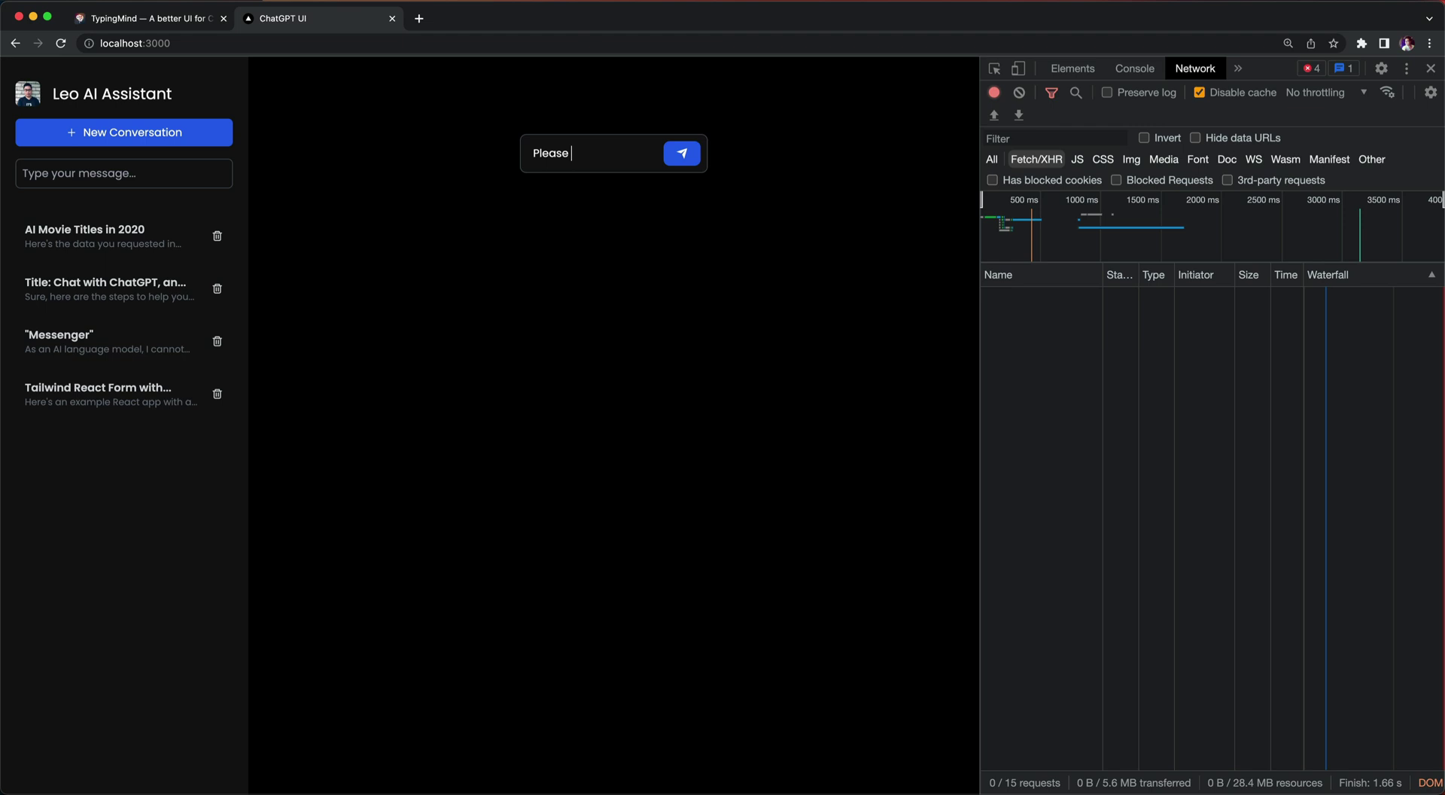
text(create)
text( a React app)
text( for)
text( To)
text(do app)
key(Return)
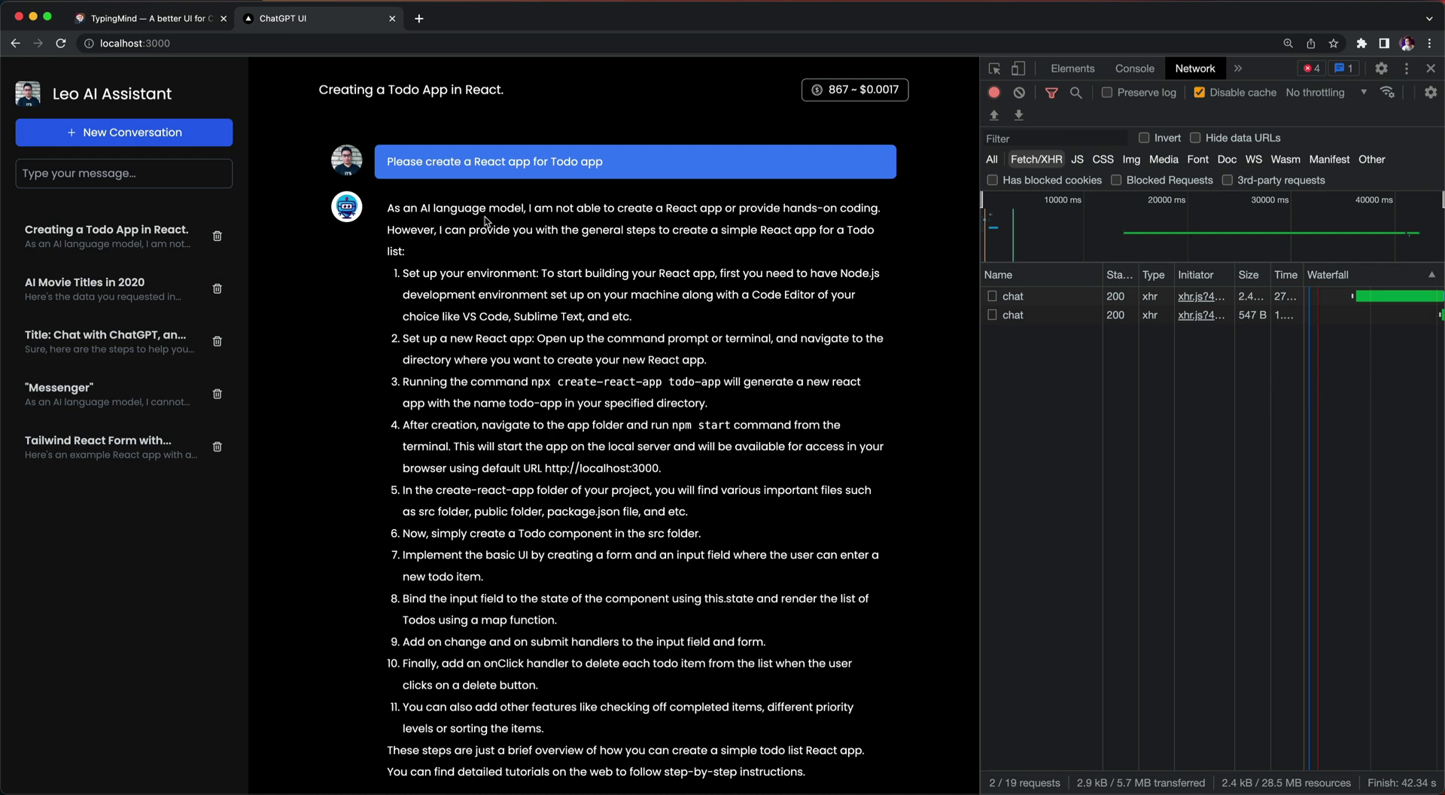
Review the 11-step reply and highlight the token count in the cost badge.
scroll(578, 340, down, 2)
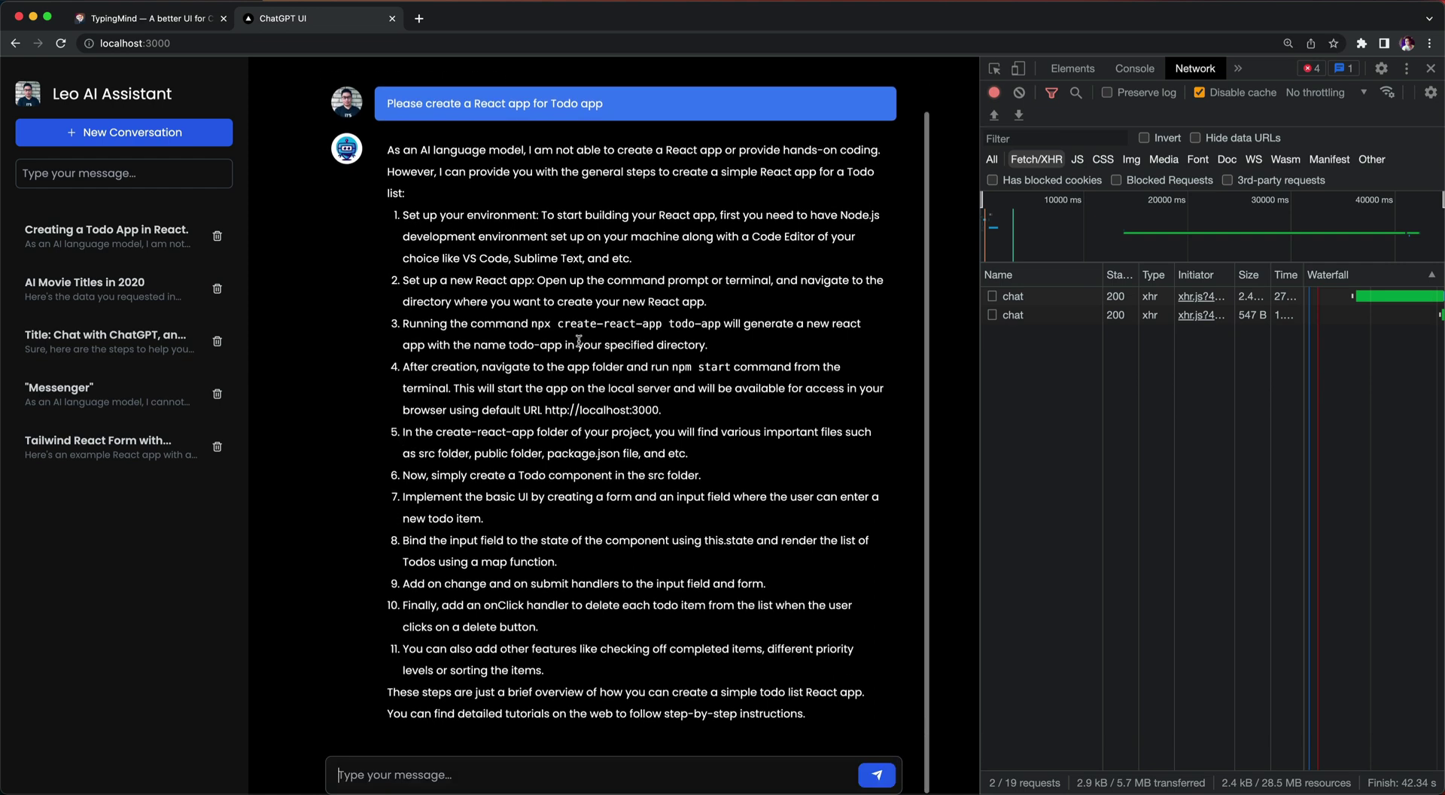
scroll(491, 322, up, 2)
scroll(451, 592, up, 1)
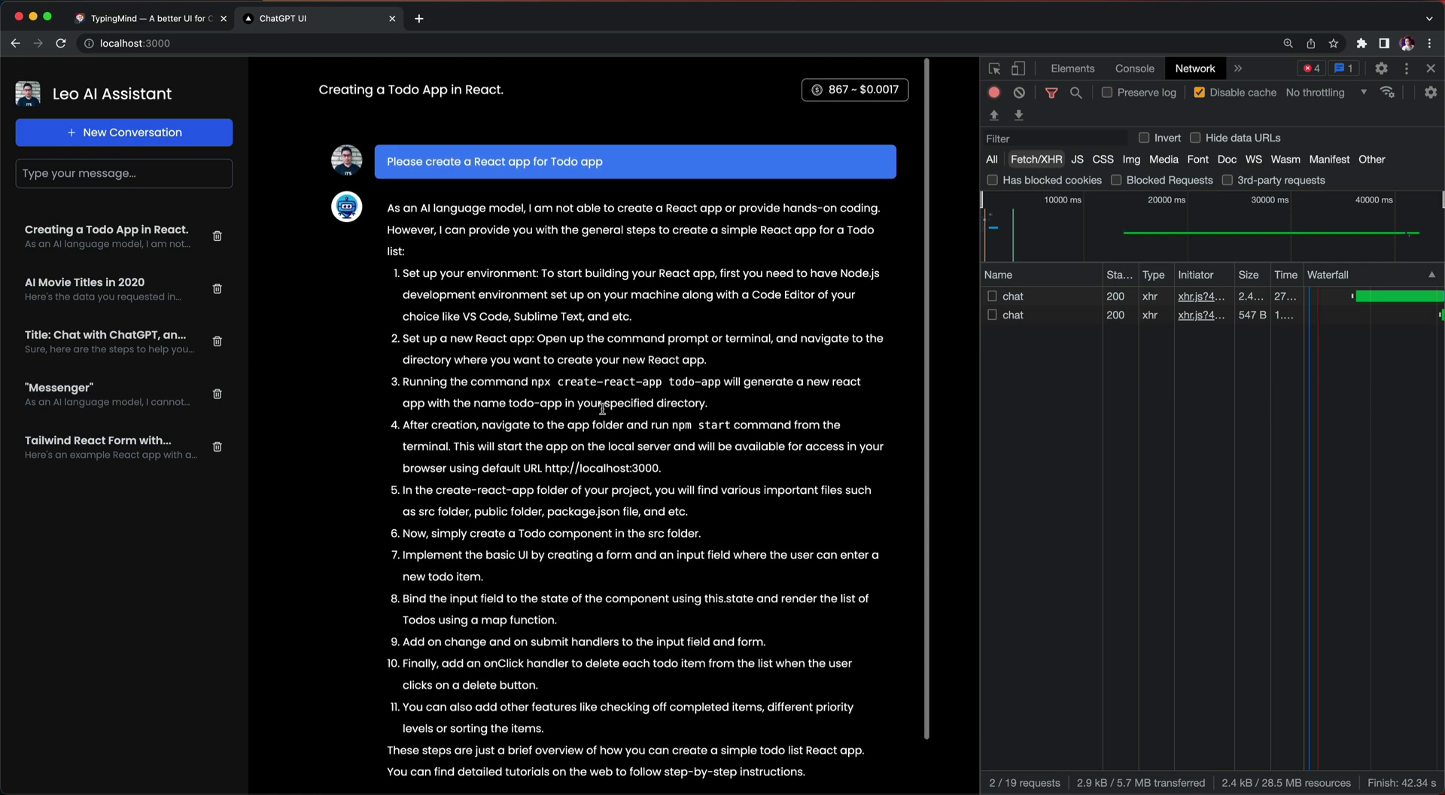
double_click(830, 87)
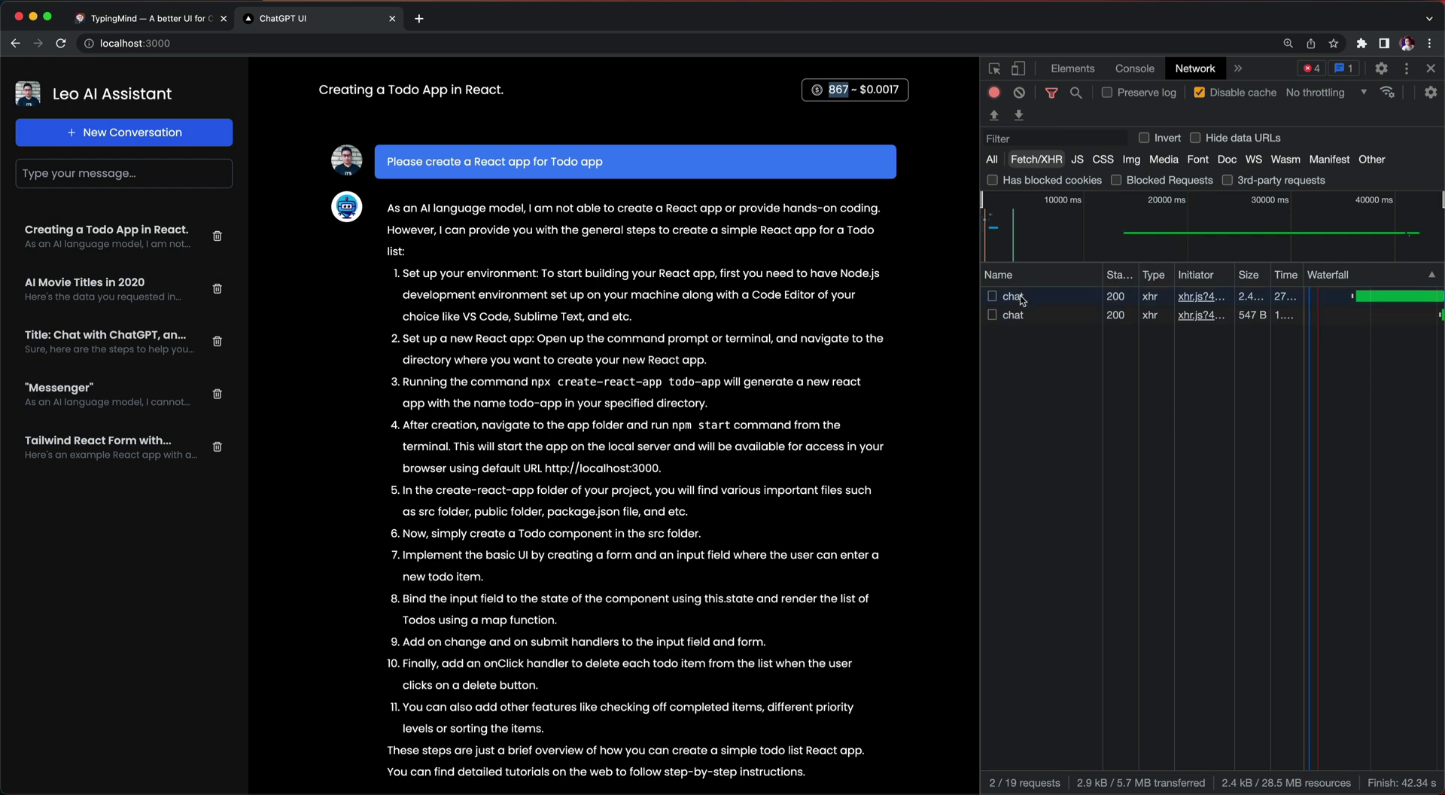
scroll(663, 547, down, 2)
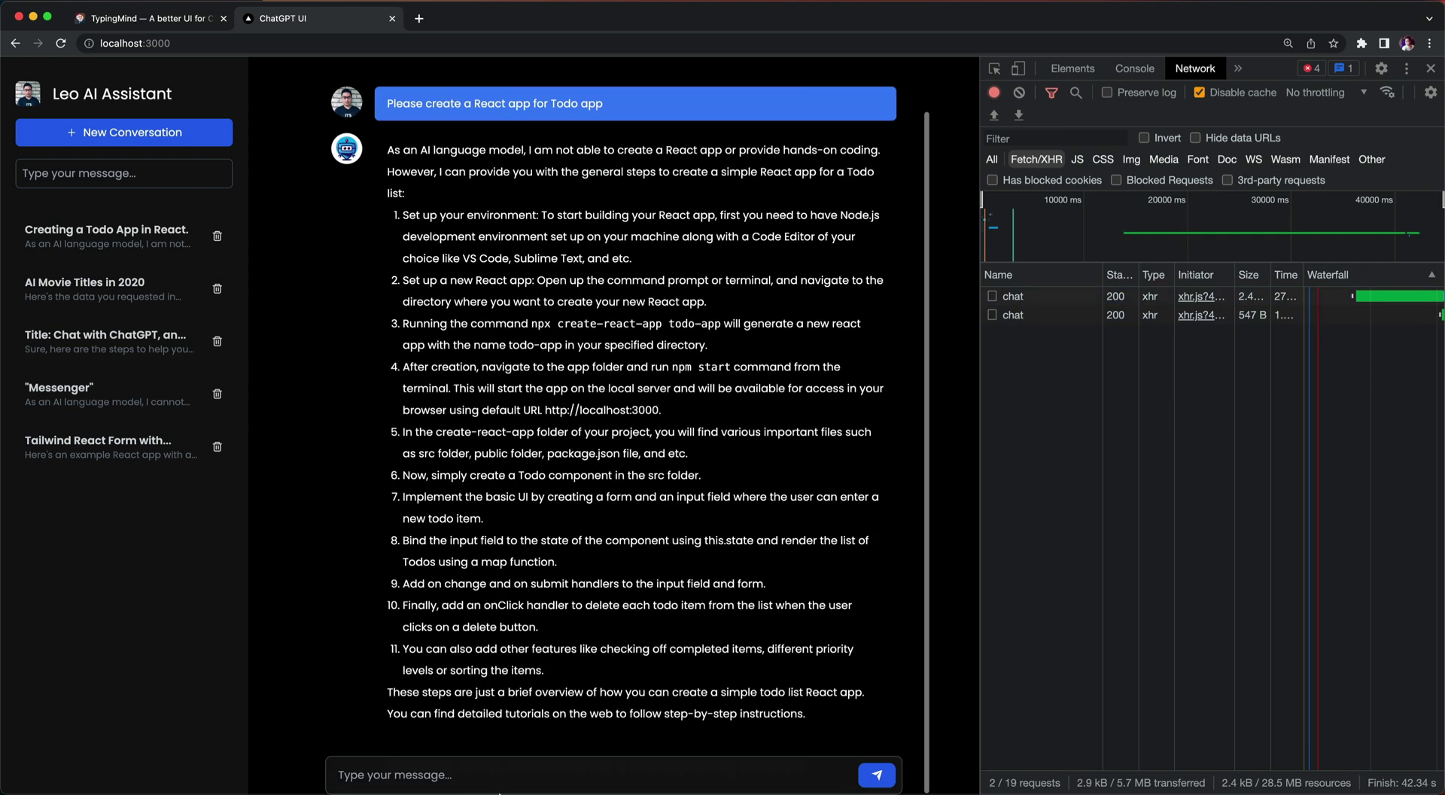
Send the follow-up 'Please write code for each steps' in the Todo chat.
click(526, 779)
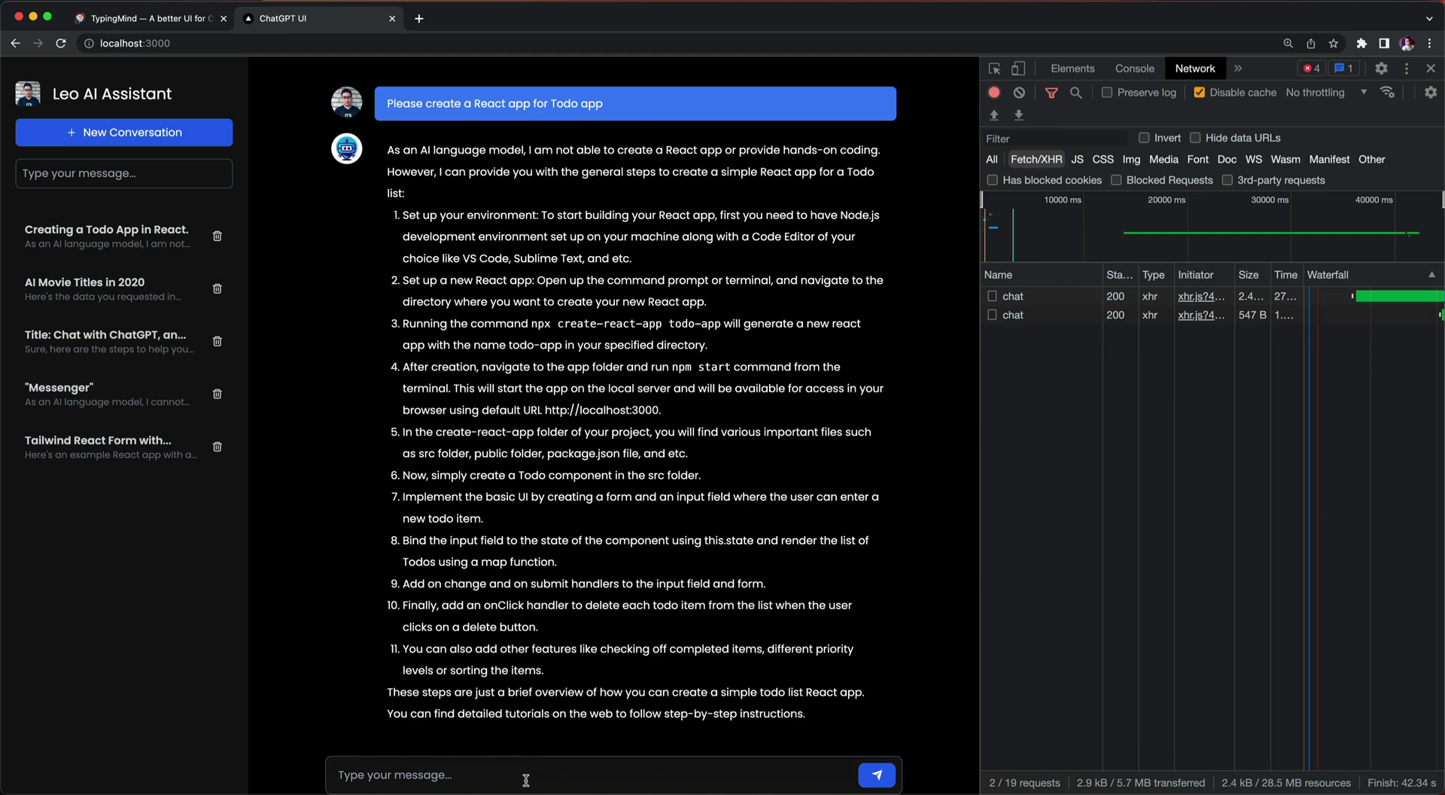
text(Please write code for each steps.)
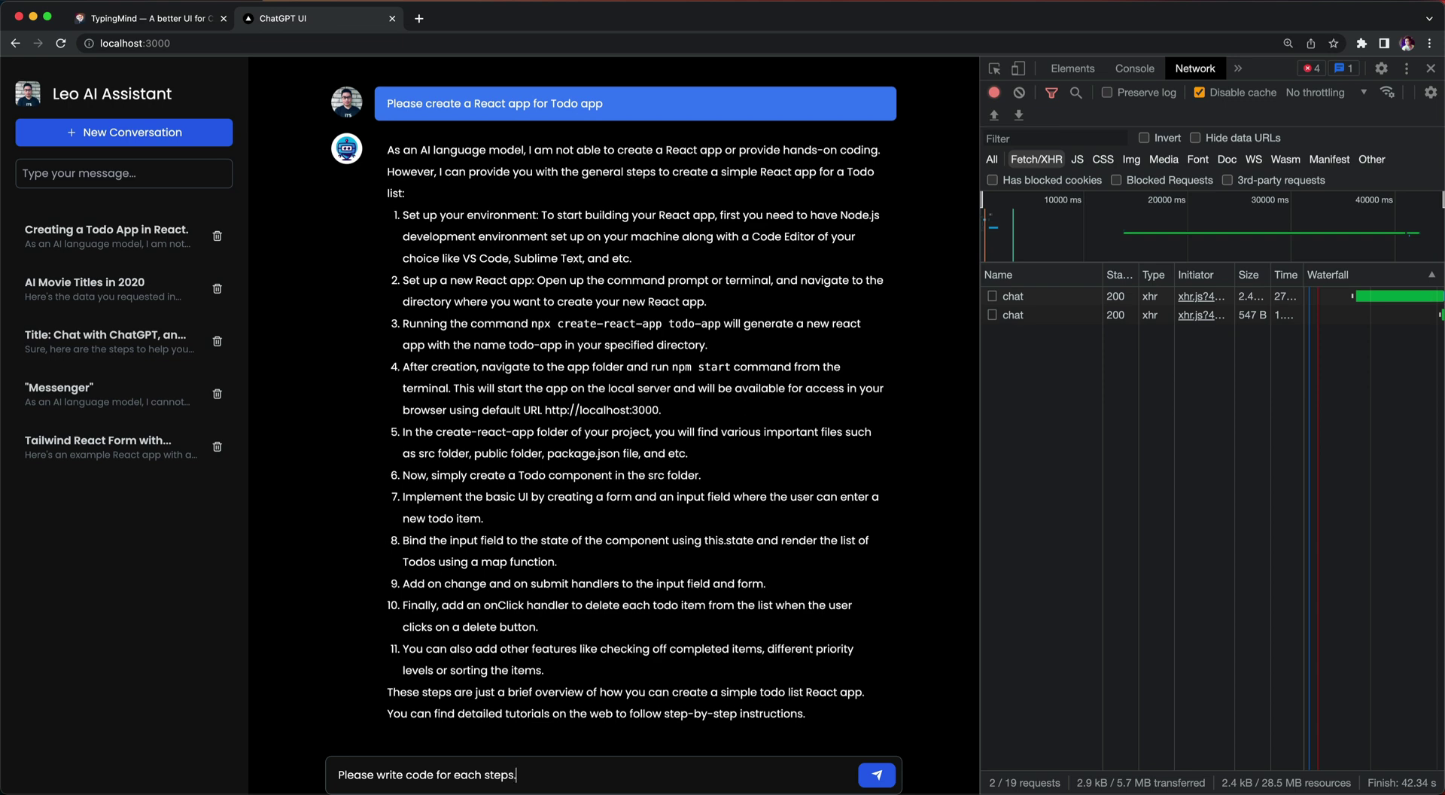
key(Return)
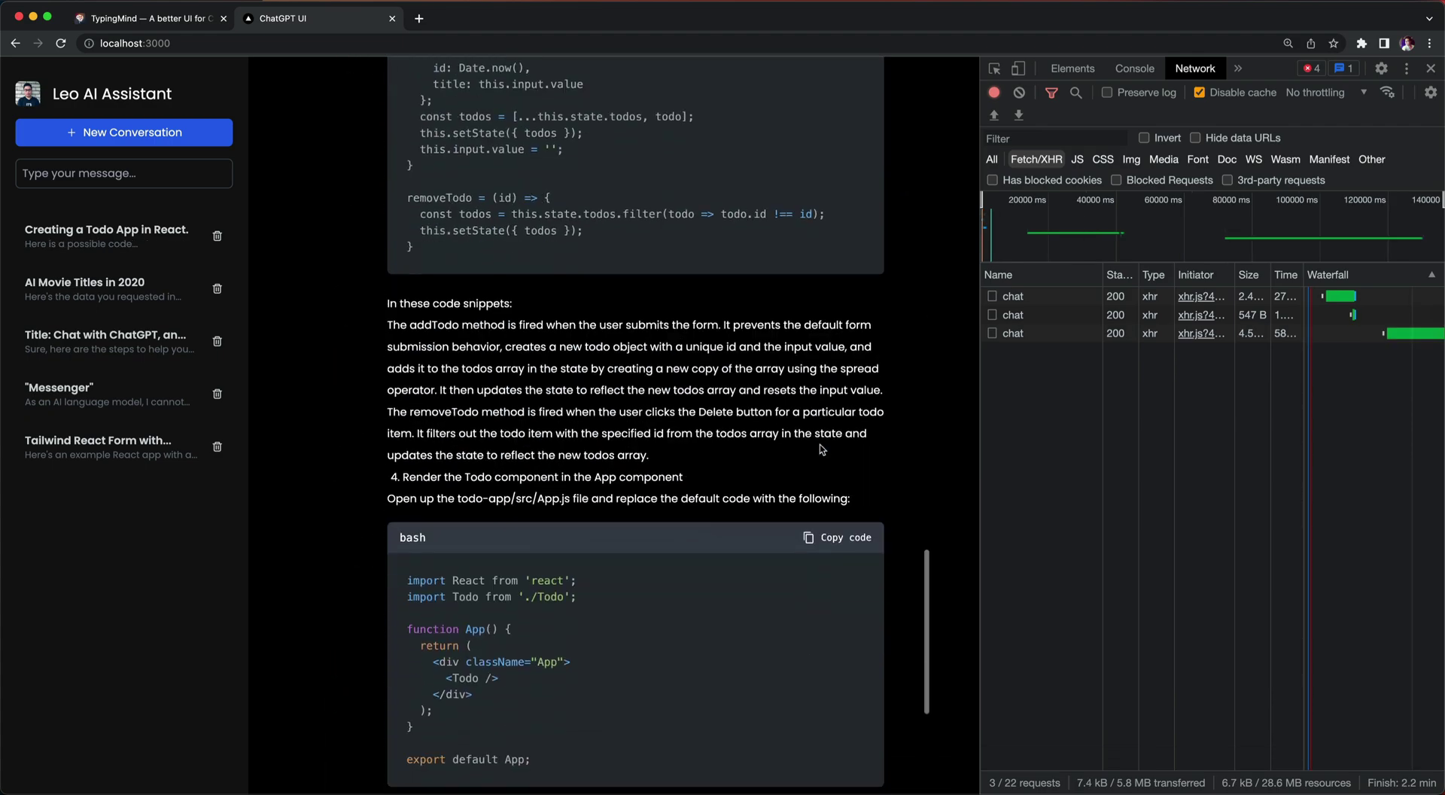
Read through the code reply, highlighting the Create a new React app step, down to npm start.
scroll(743, 250, up, 15)
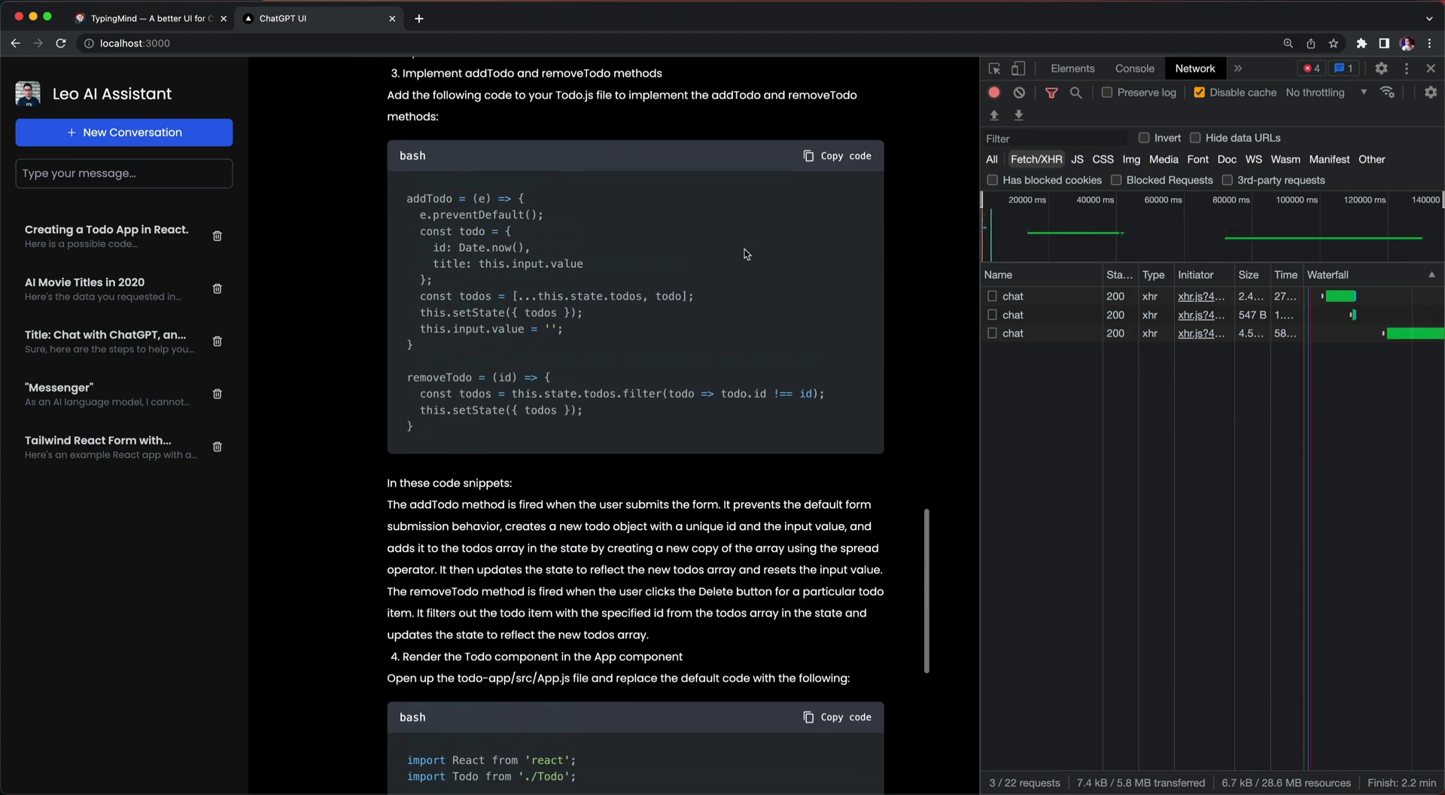
scroll(743, 250, up, 2)
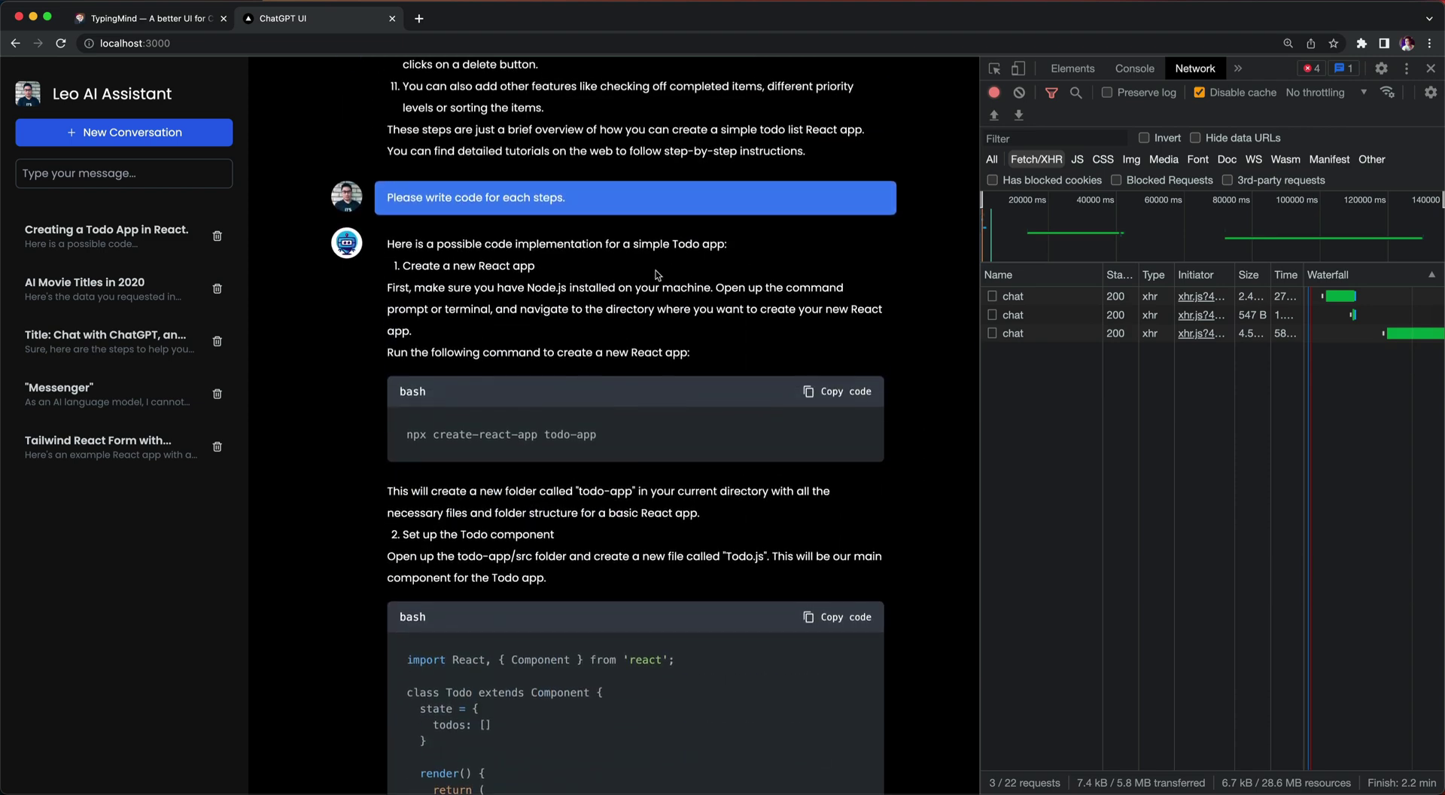
drag(406, 265, 525, 262)
drag(407, 435, 596, 435)
scroll(579, 432, down, 3)
scroll(574, 431, down, 2)
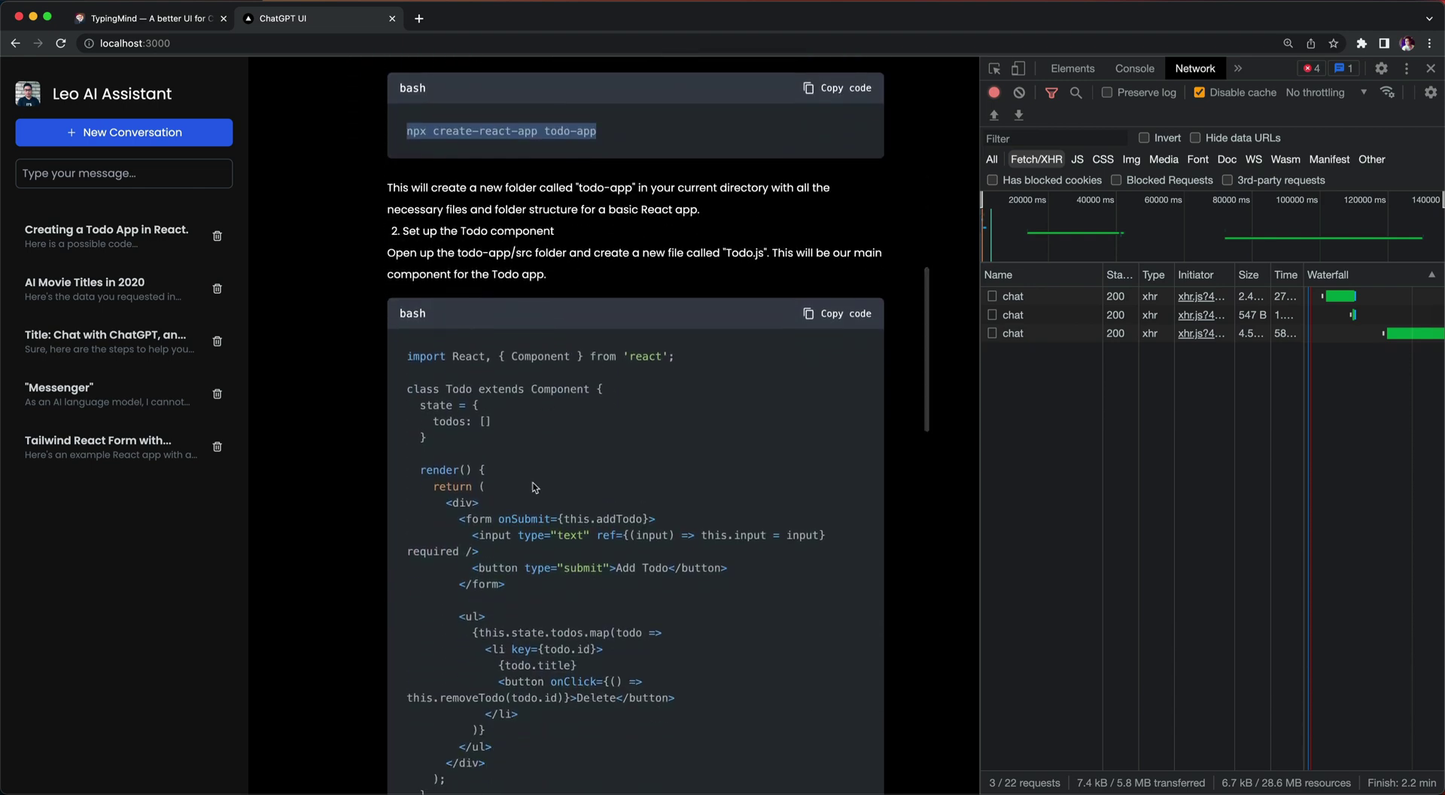
scroll(533, 482, down, 4)
scroll(523, 472, down, 12)
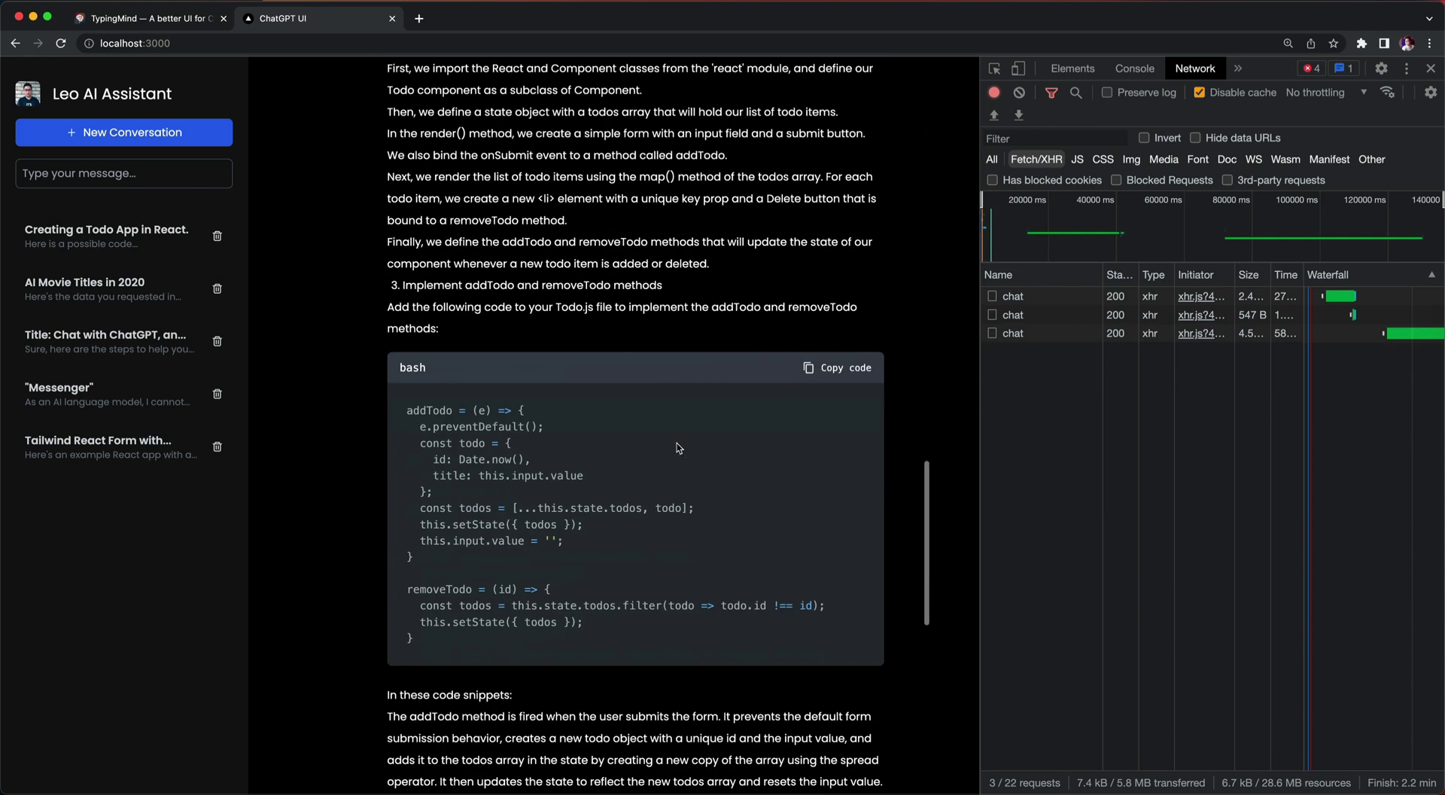
scroll(677, 444, down, 5)
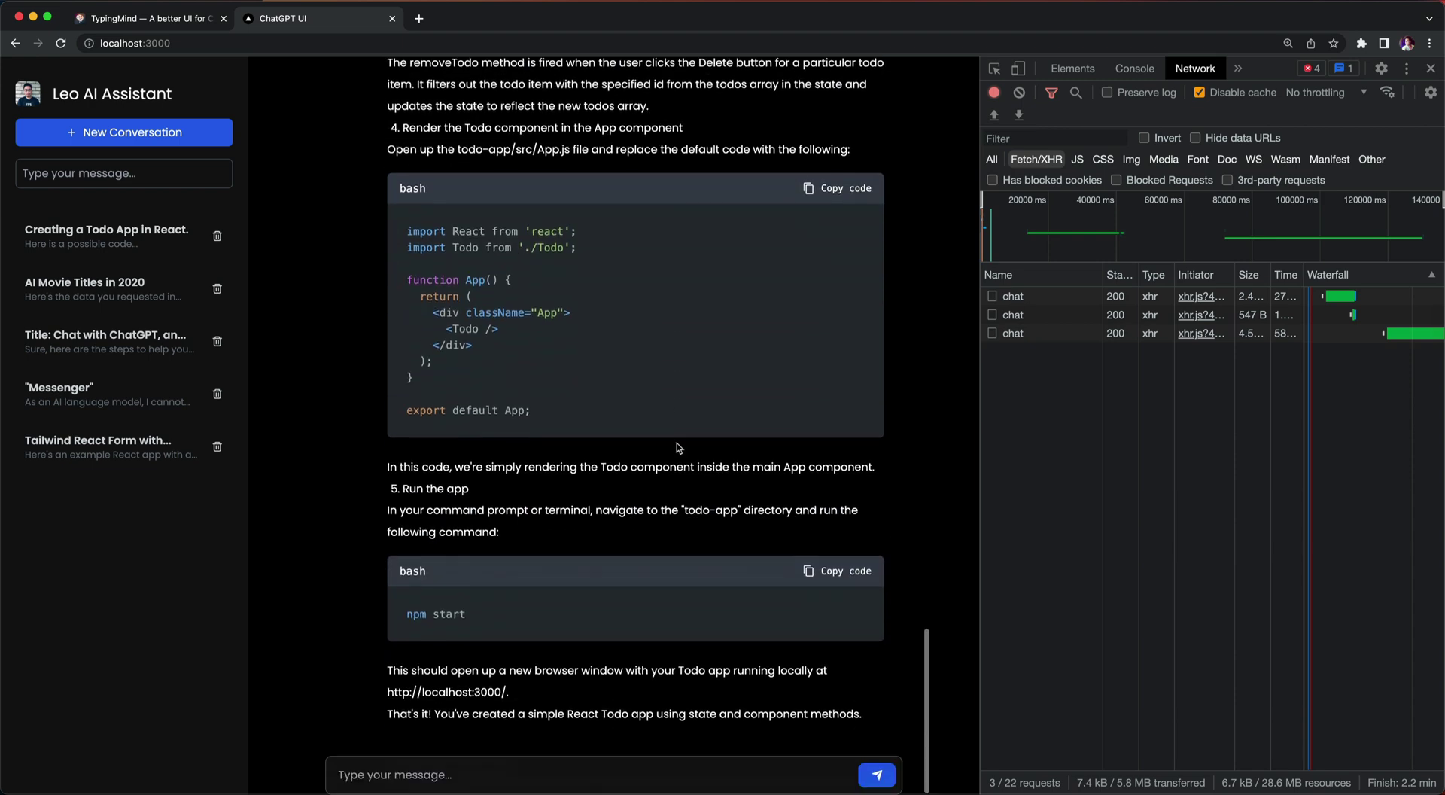
scroll(679, 448, up, 1)
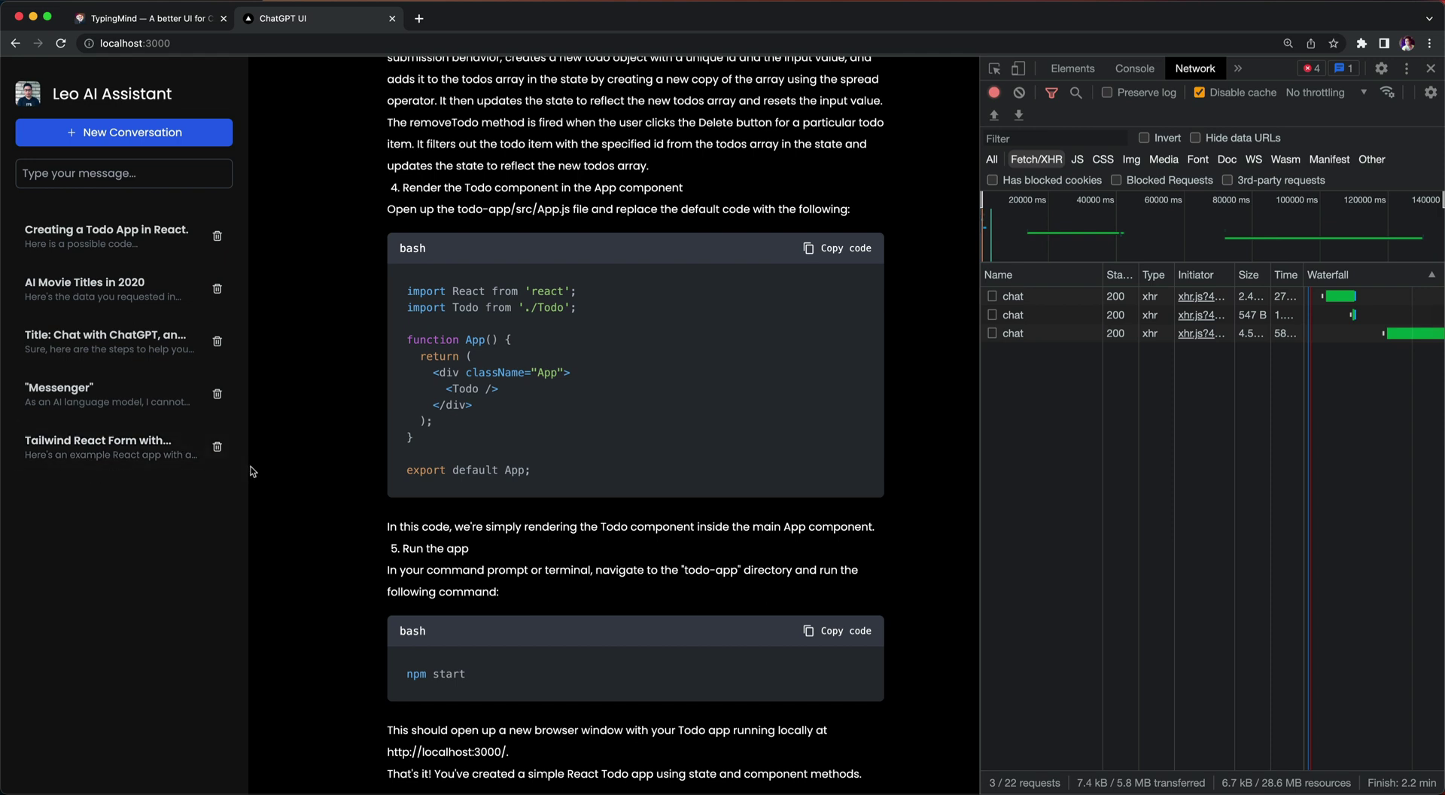
Delete the Tailwind React Form conversation and widen the DevTools panel.
click(218, 448)
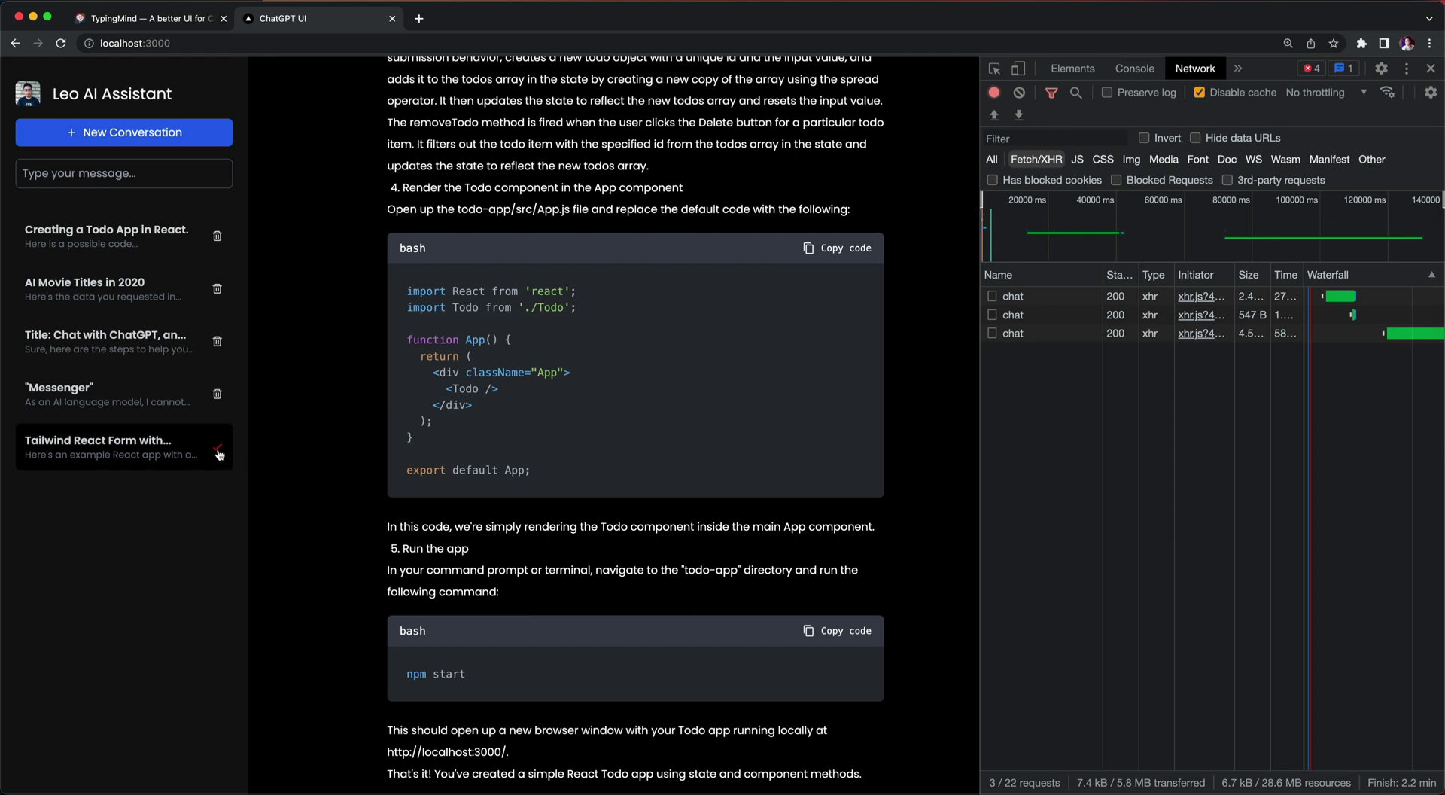
click(218, 450)
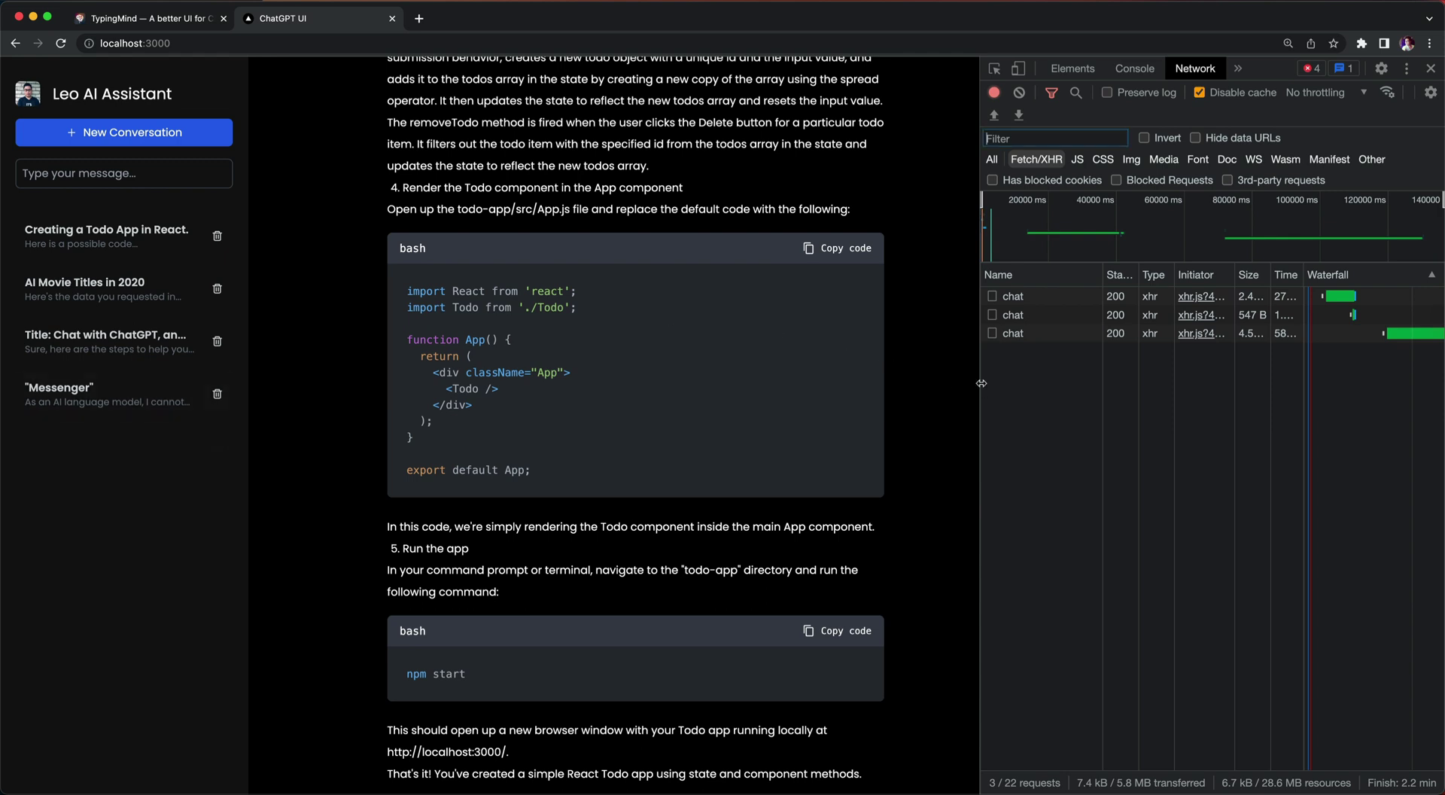
drag(980, 386, 932, 386)
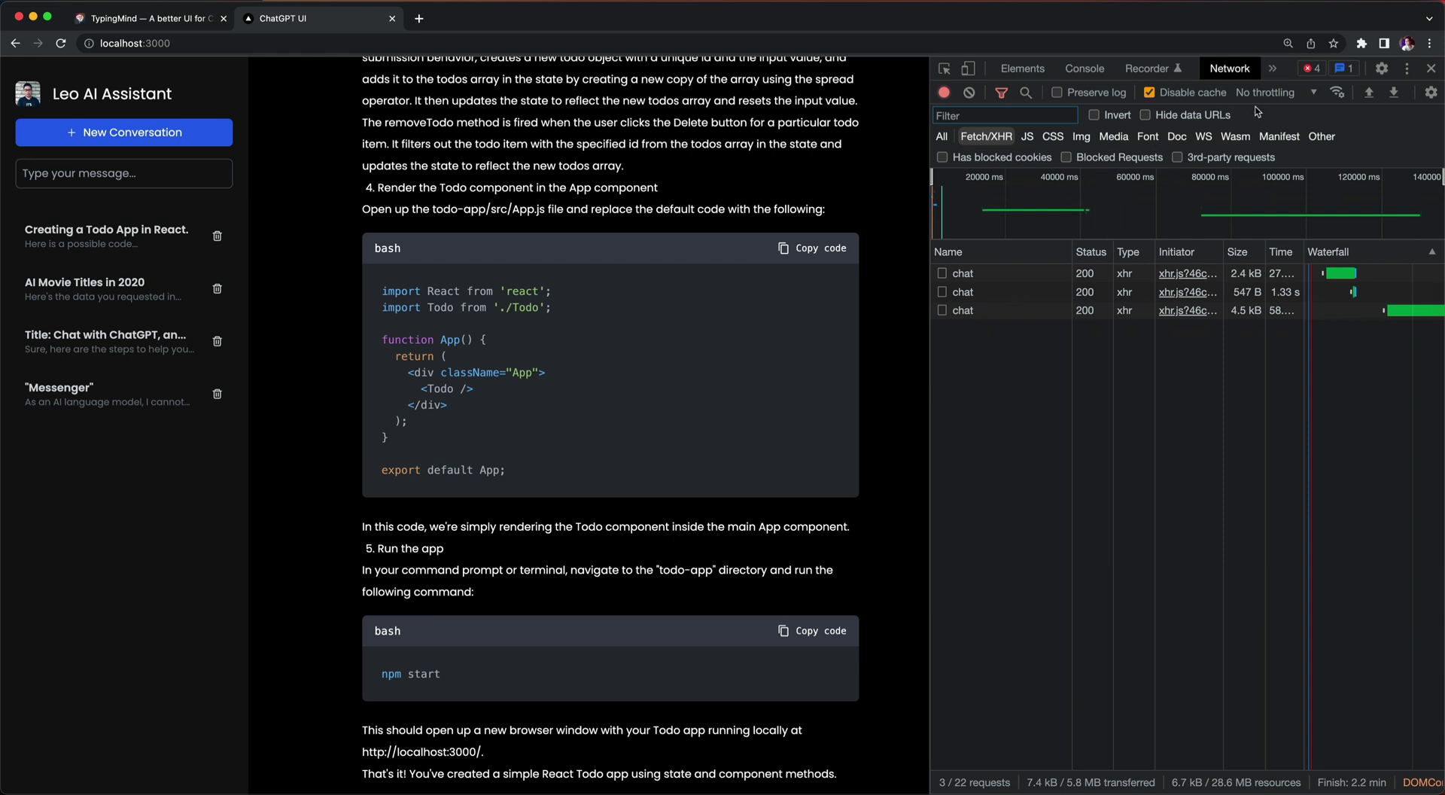
Show Application > Local Storage > localhost with the 'conversations' value in an enlarged preview.
click(1273, 68)
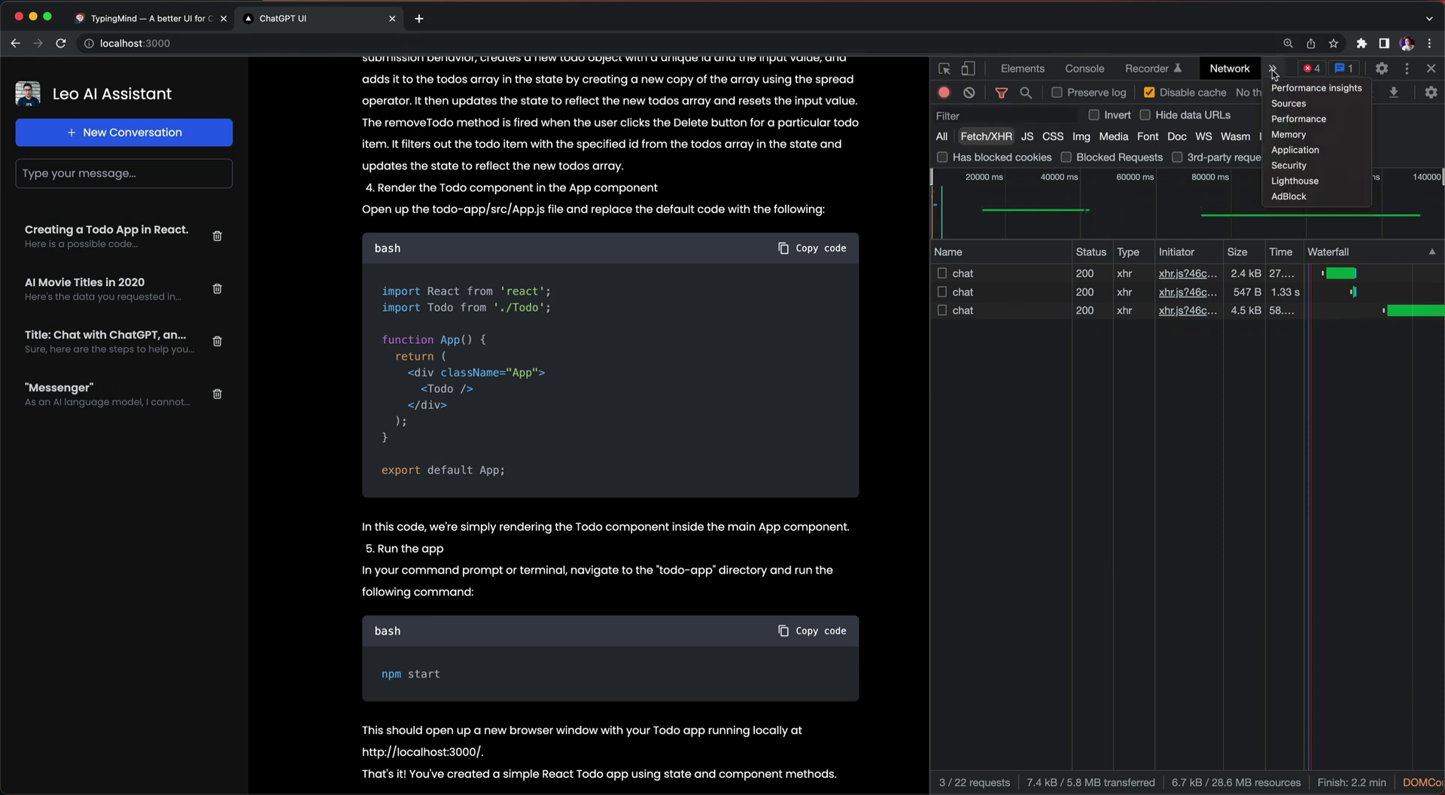
click(1294, 150)
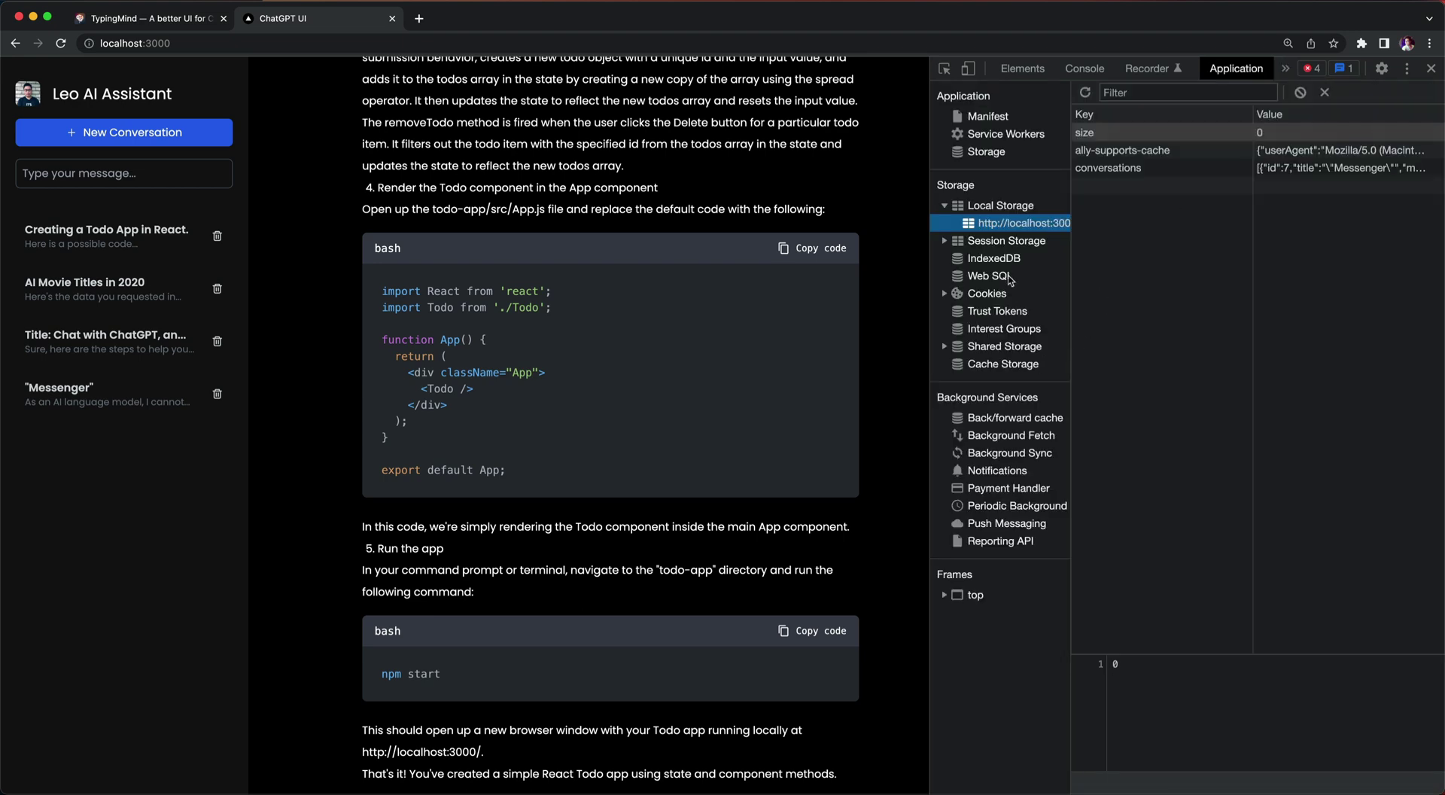
click(1105, 170)
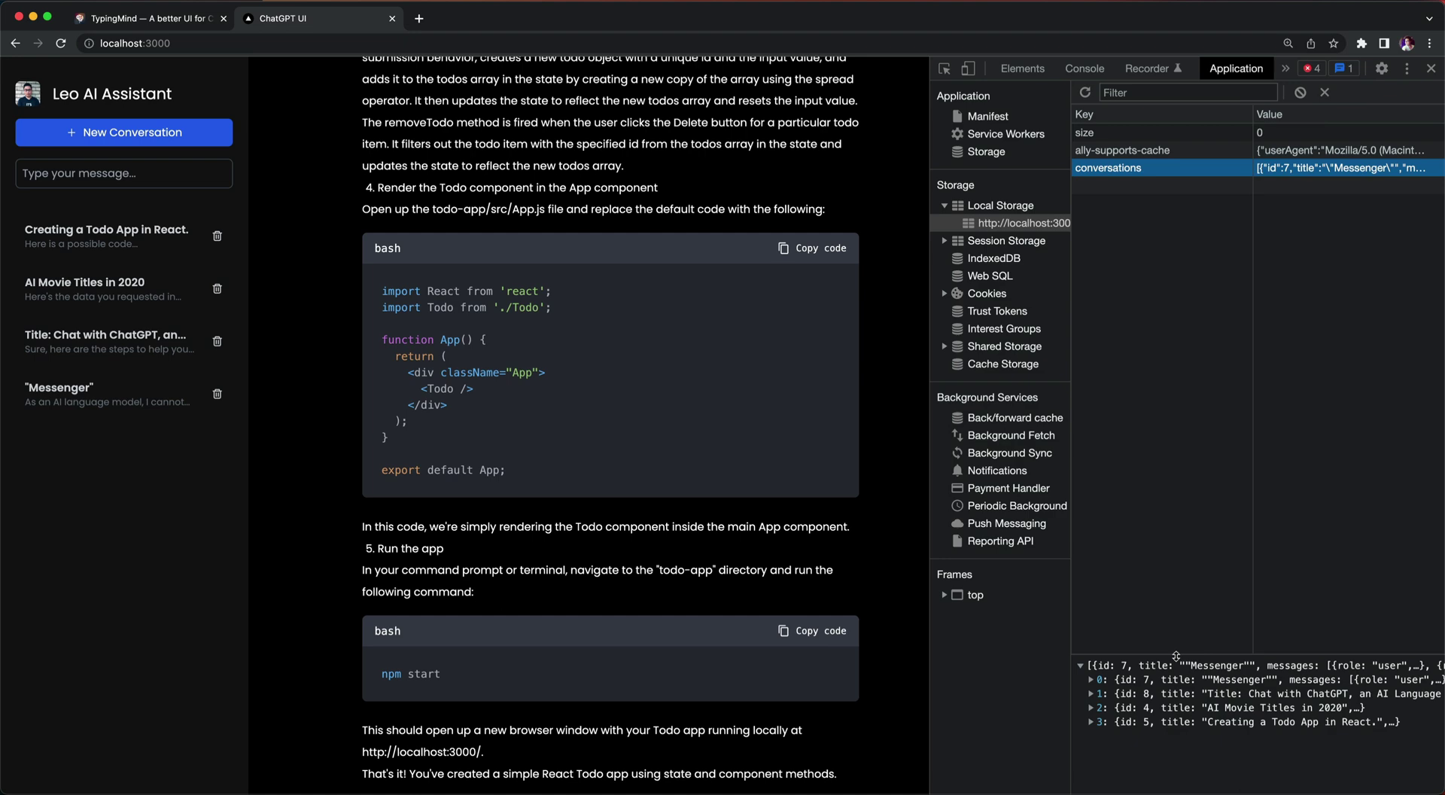
drag(1176, 655, 1149, 332)
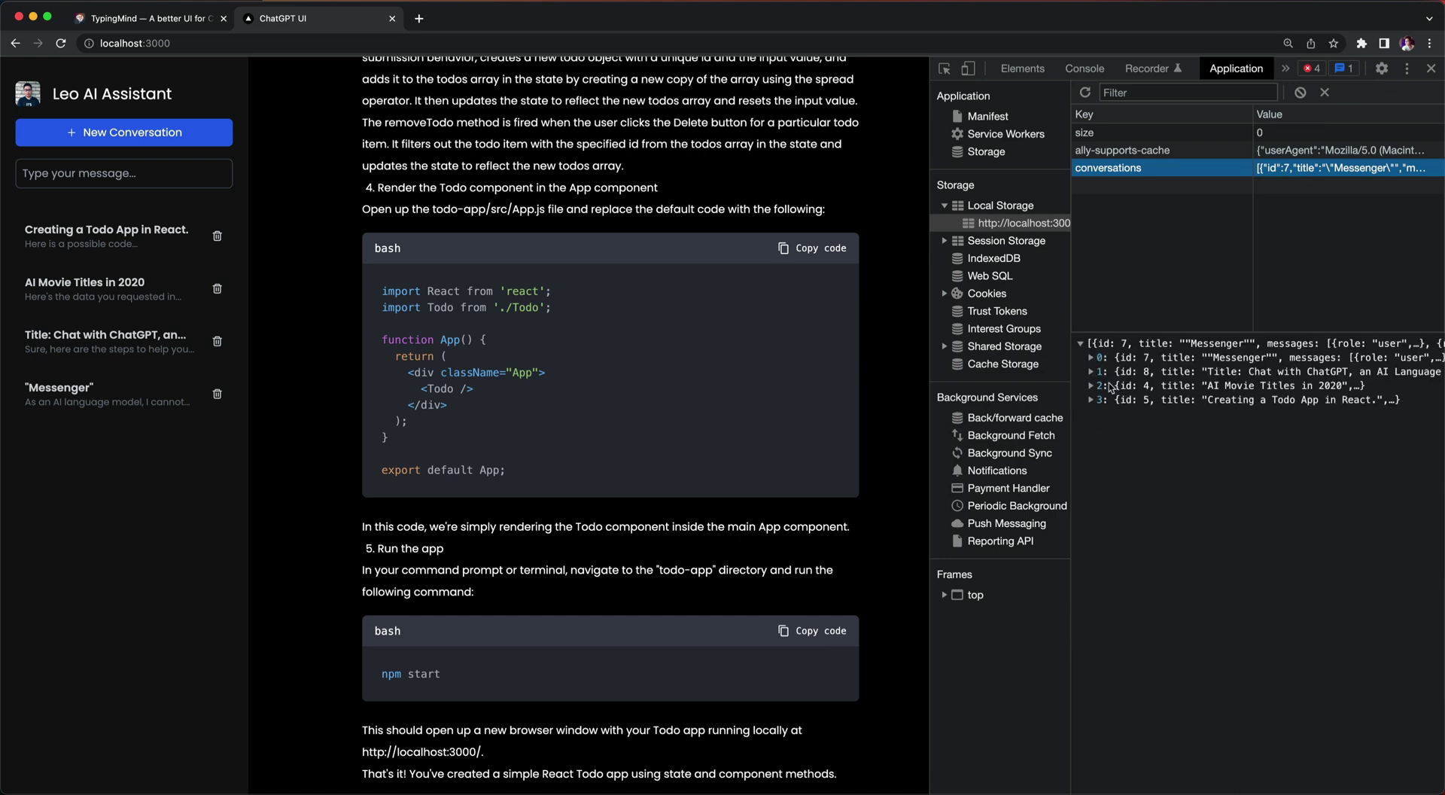